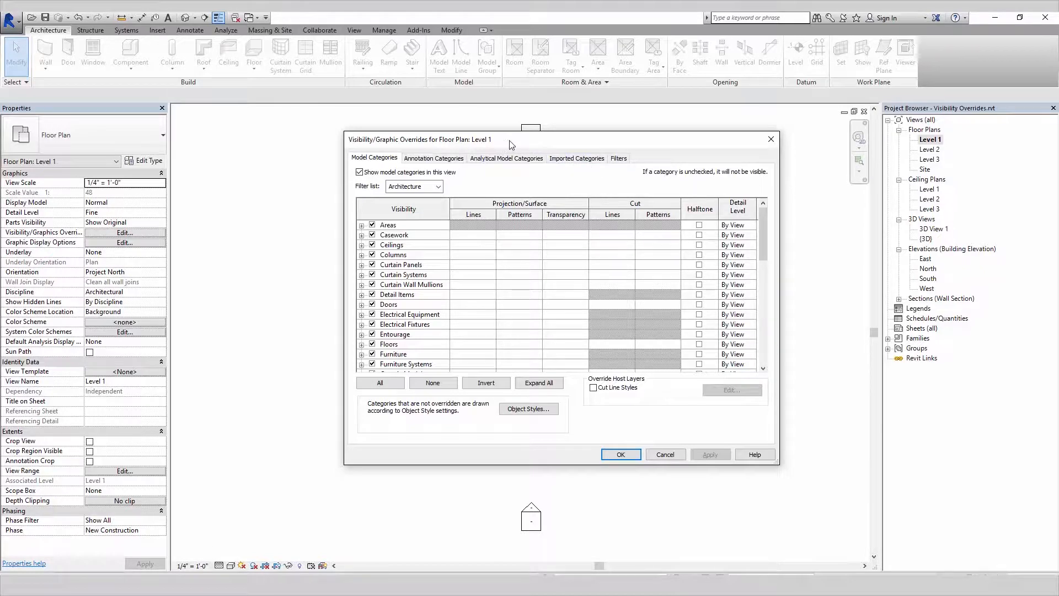
Step: Override the Floors category's projection/surface pattern colour with White in the Level 1 plan's Visibility/Graphic Overrides
left_click_drag(511, 144, 784, 157)
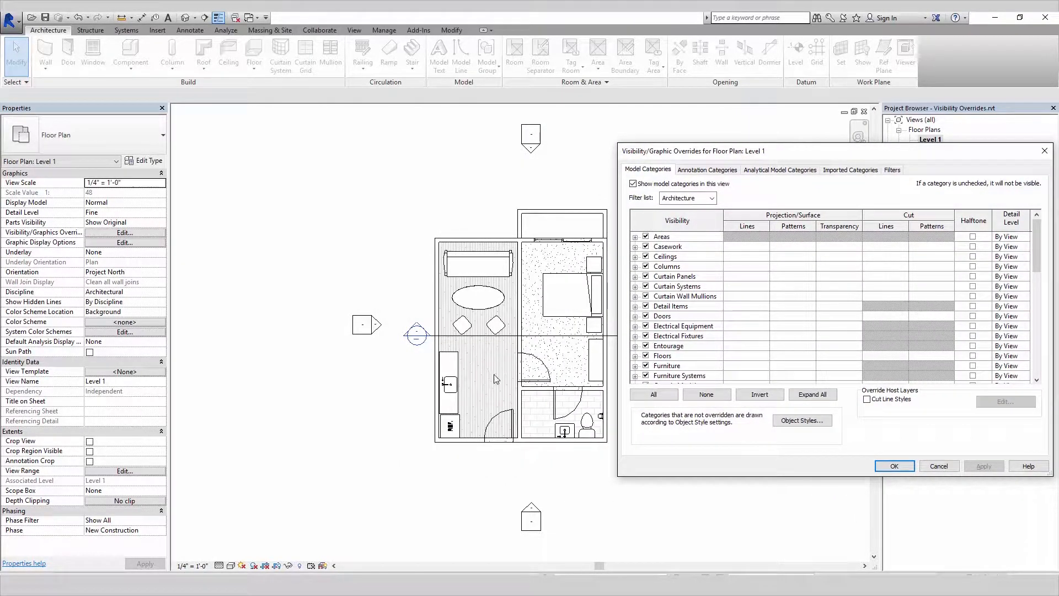
left_click_drag(742, 151, 744, 121)
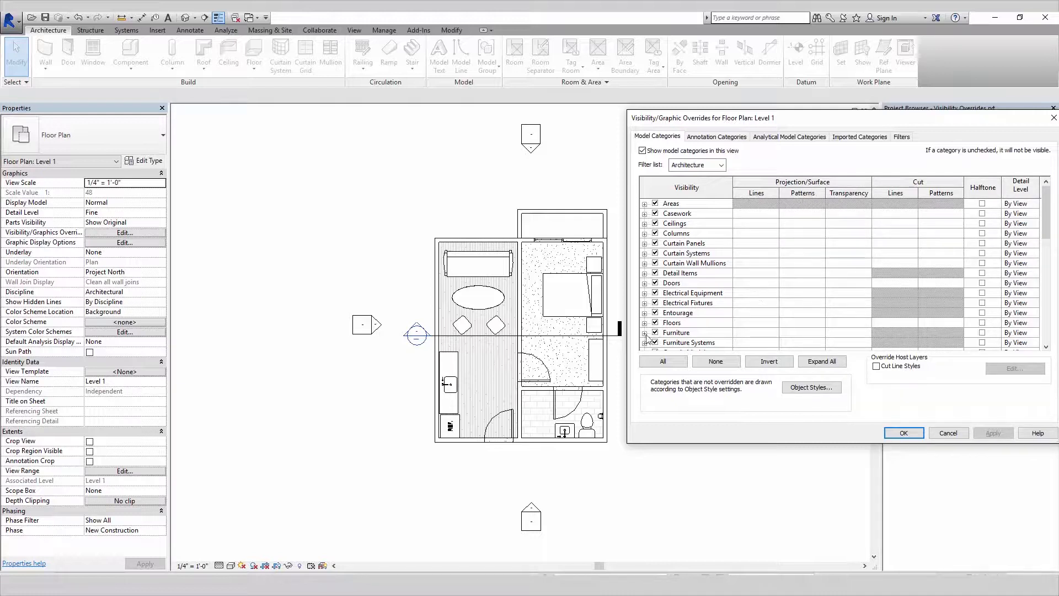
left_click(668, 364)
left_click(806, 325)
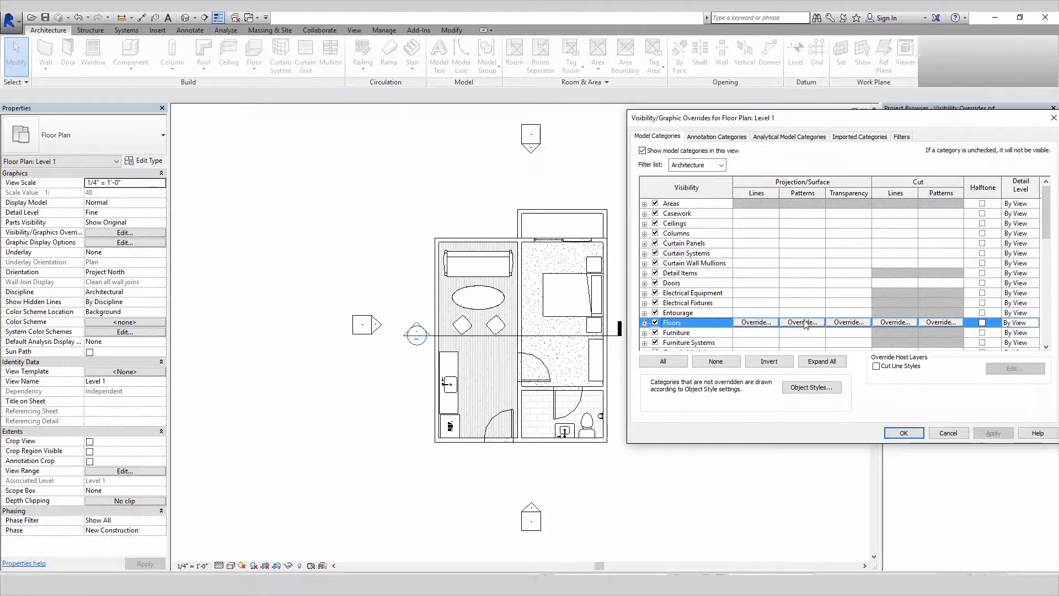
left_click(803, 323)
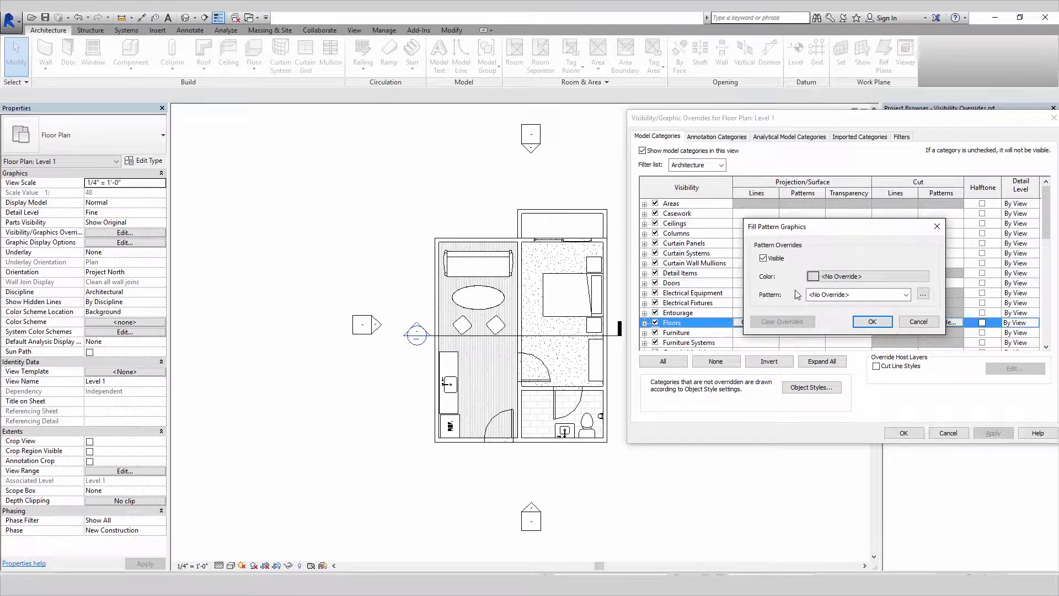
left_click(844, 278)
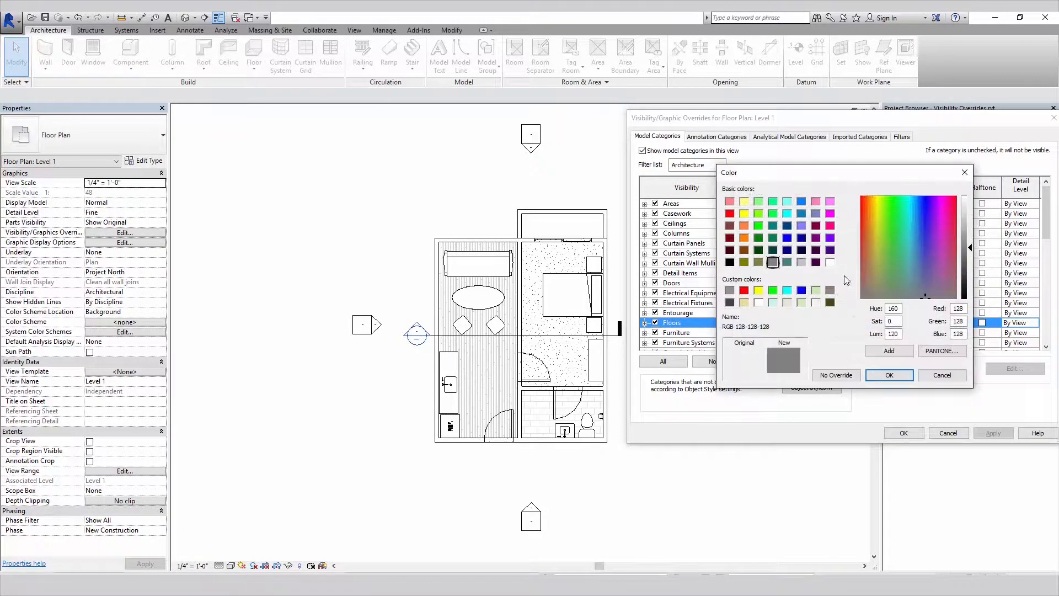
left_click(831, 263)
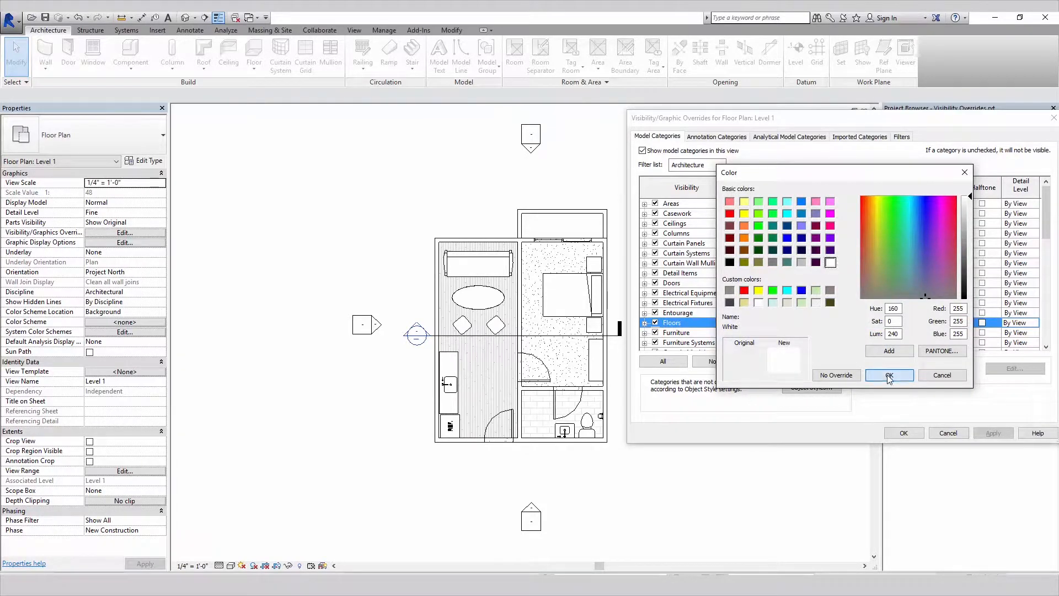
left_click(888, 375)
left_click(828, 294)
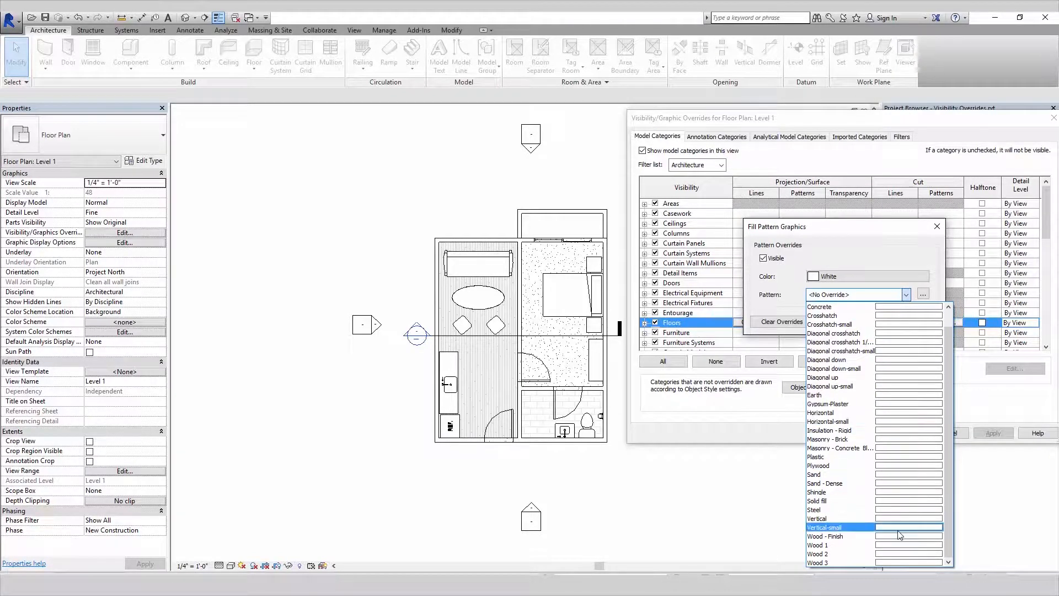
left_click(853, 293)
Step: Try RGB 192-192-192 as the Floors surface pattern colour, look through the fill patterns, and return the colour to White
left_click(845, 277)
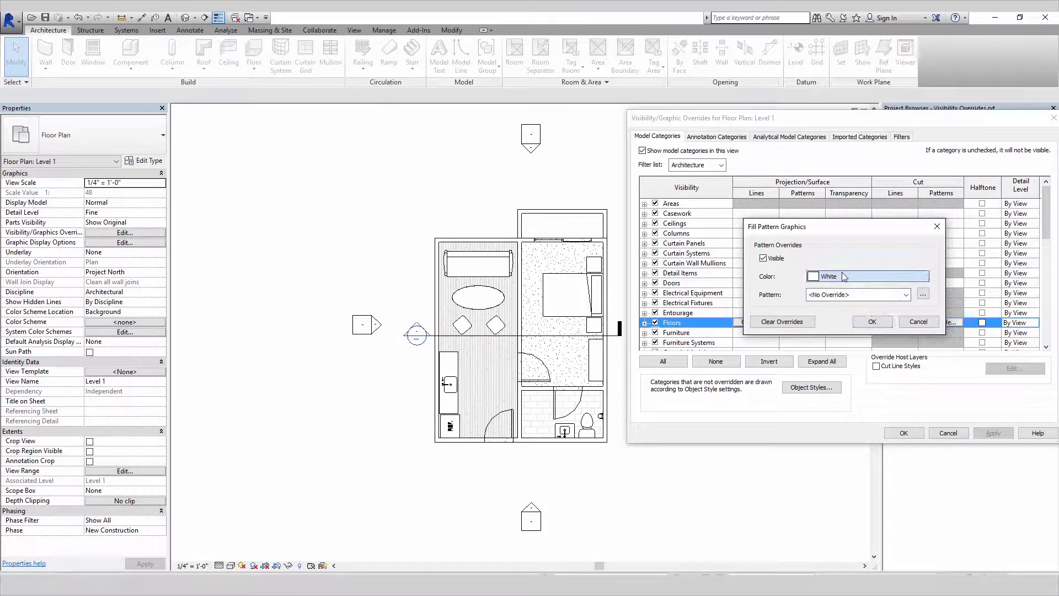
left_click(801, 263)
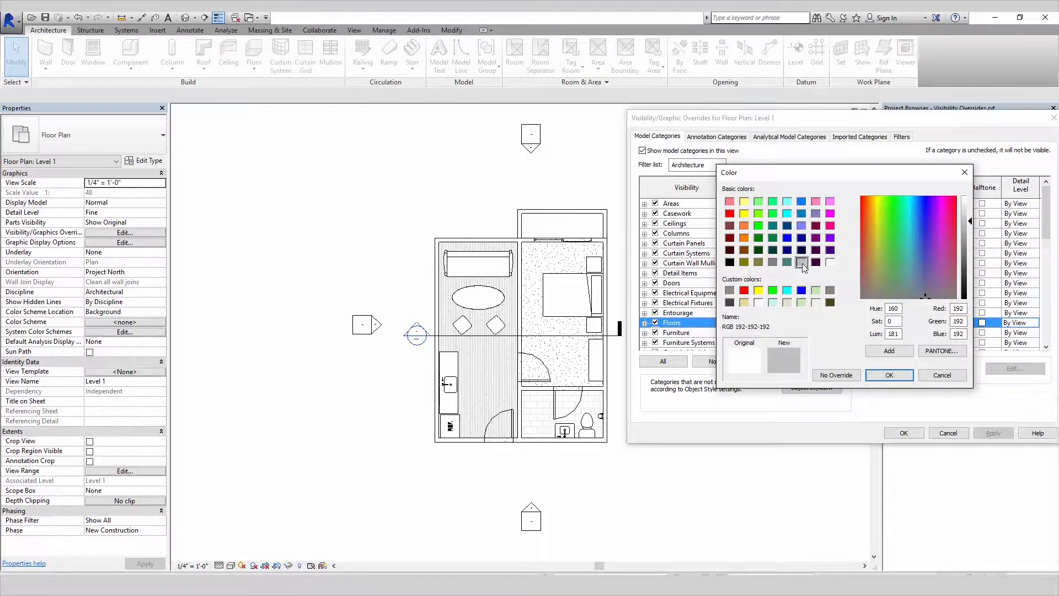
left_click(889, 375)
left_click(844, 296)
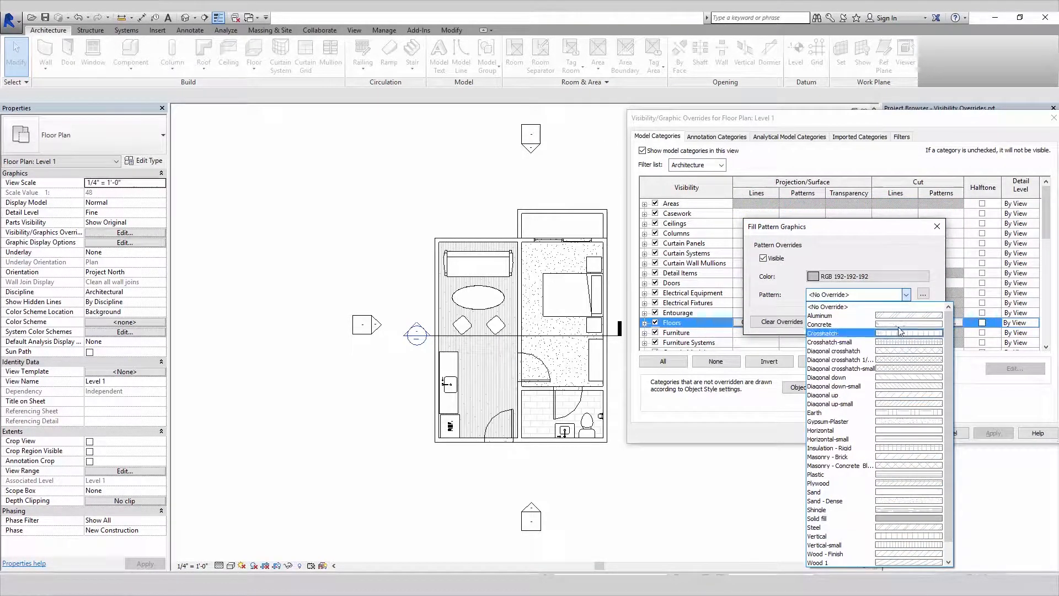
left_click(848, 293)
left_click(848, 276)
left_click(830, 263)
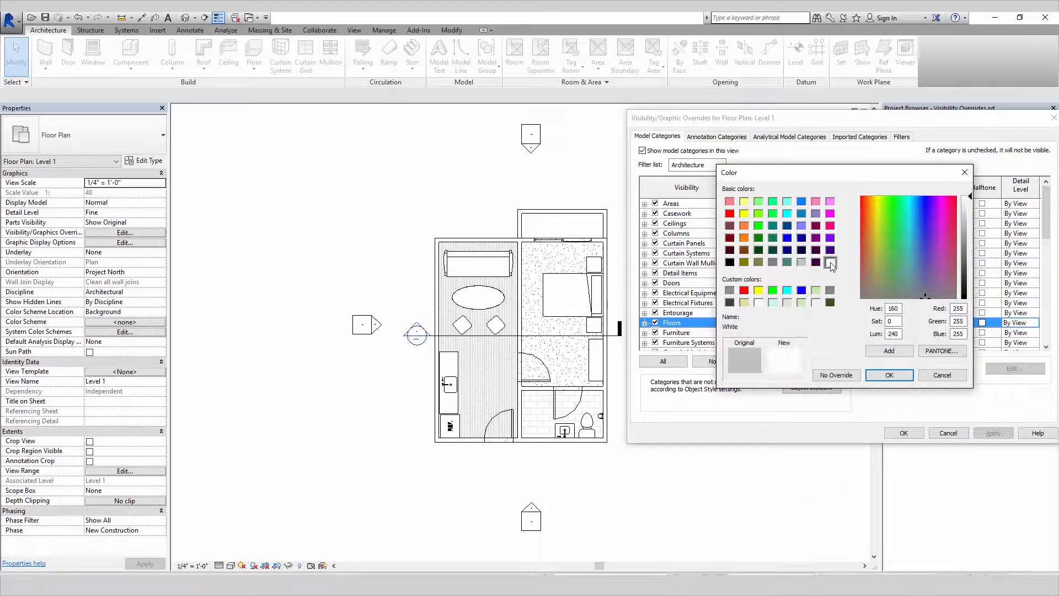
left_click(889, 375)
Step: Assign a fill pattern to the white Floors surface override and apply the overrides to the Level 1 plan
left_click(856, 294)
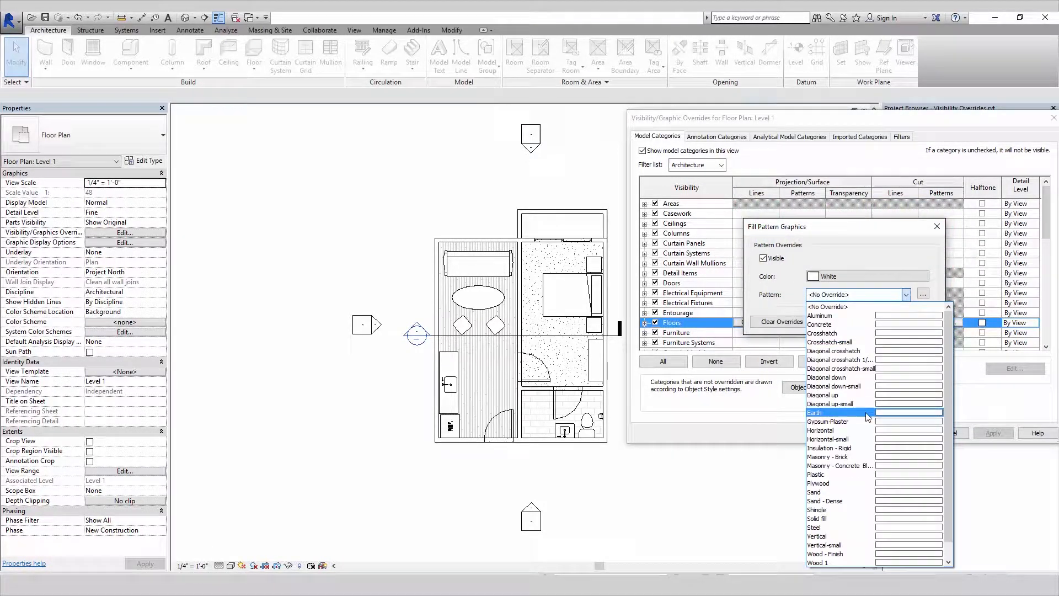
left_click(851, 481)
left_click(875, 321)
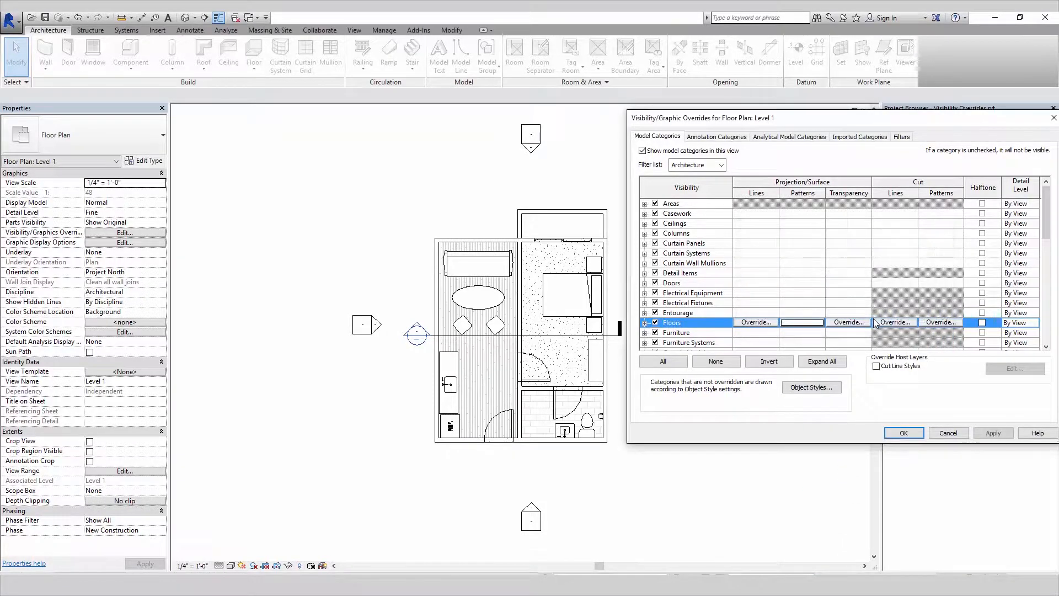
left_click(904, 433)
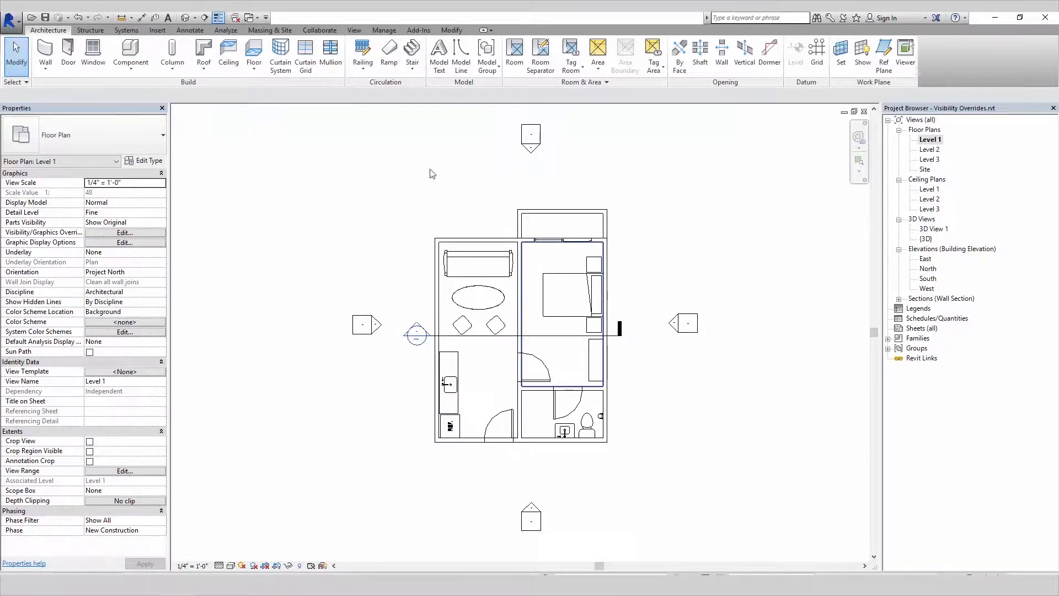
Step: Check the floor patterns in the default 3D view and return to the Level 1 floor plan
left_click(186, 17)
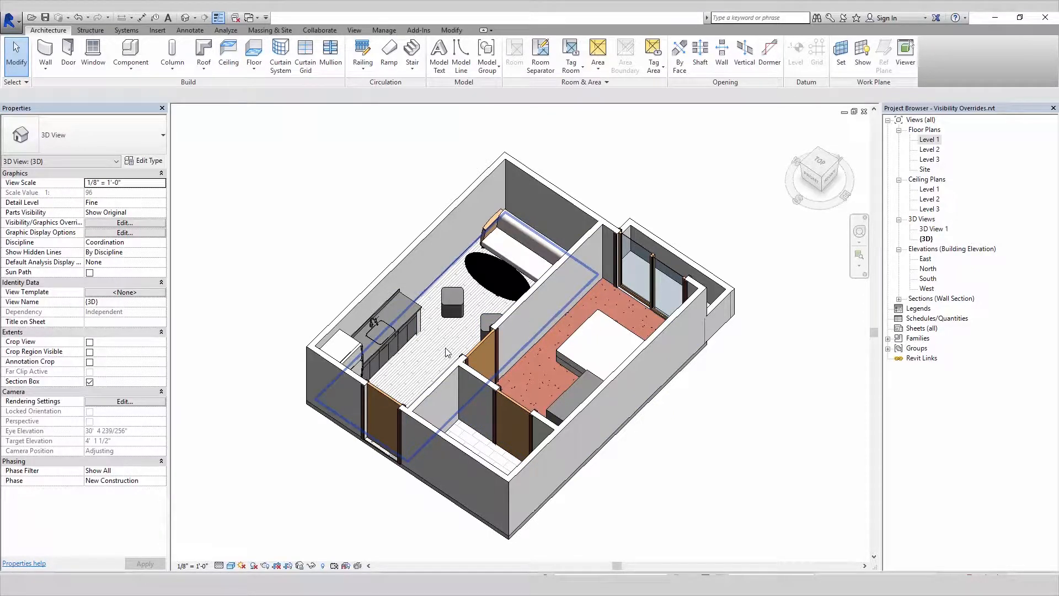
key("ctrl+Tab")
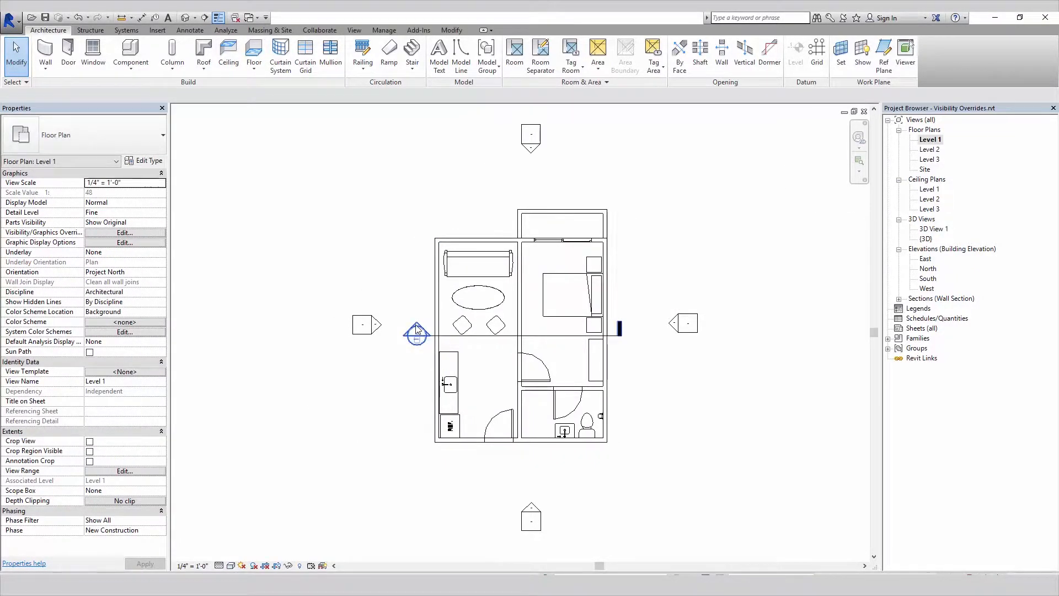
Step: Open the section view cut through the Level 1 plan and bring up the Walls row in its Visibility/Graphic Overrides
double_click(417, 330)
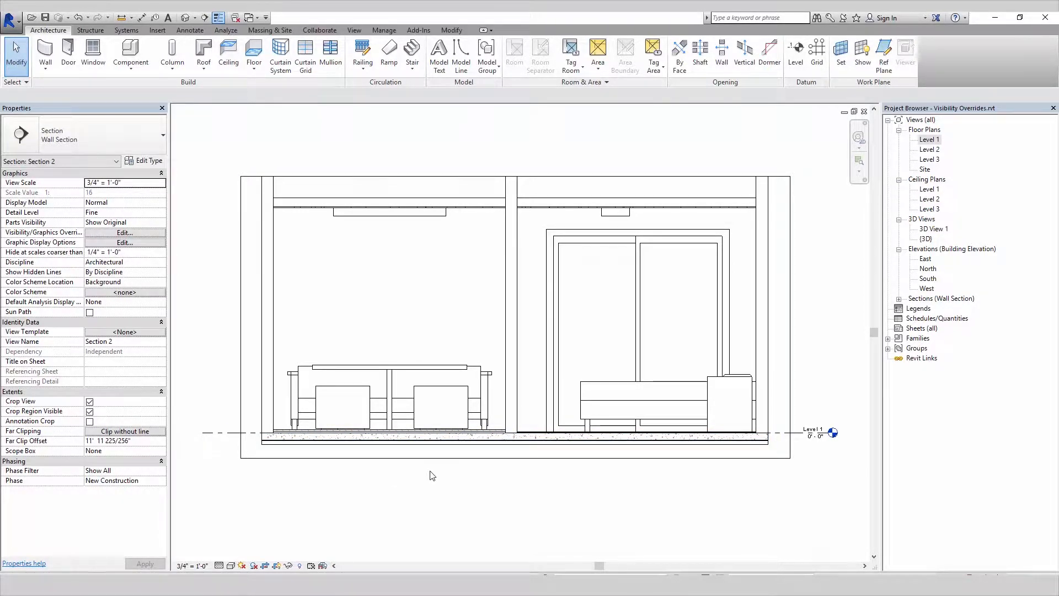
key("v")
key("v")
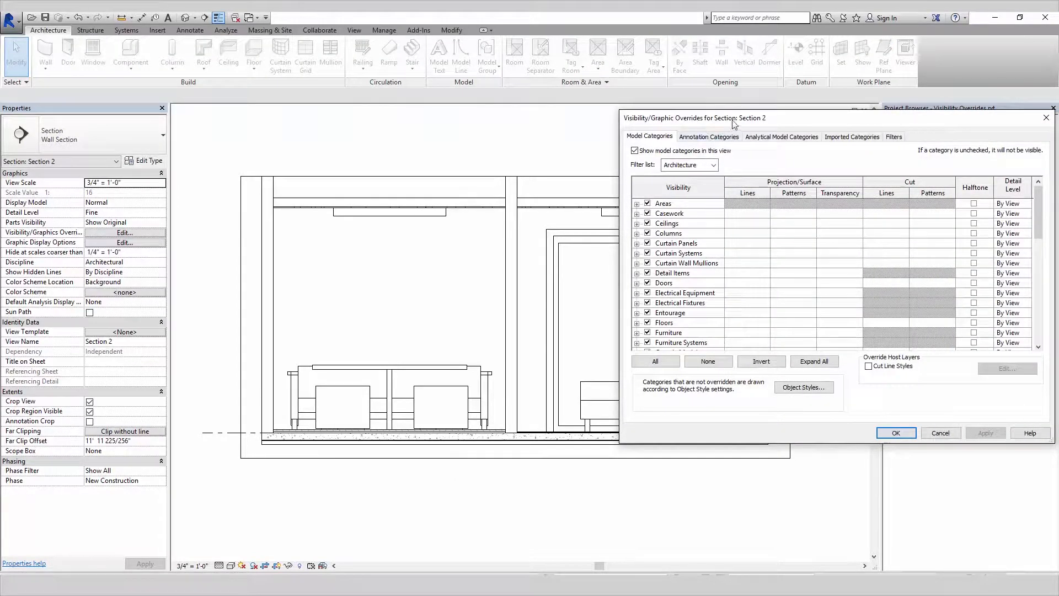
left_click_drag(734, 117, 677, 128)
scroll(982, 269, "down", 1)
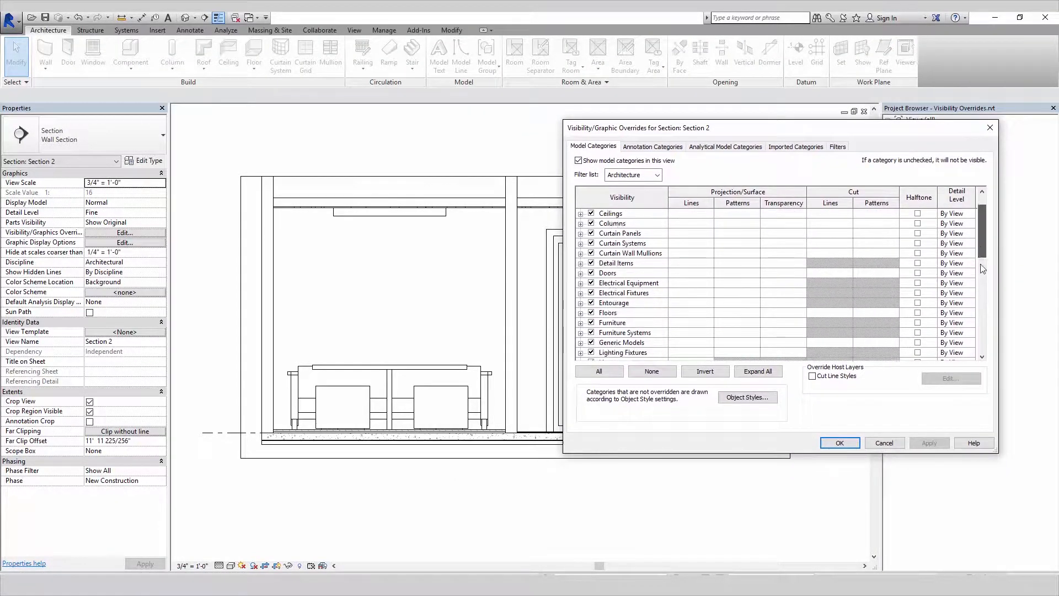
scroll(983, 269, "down", 8)
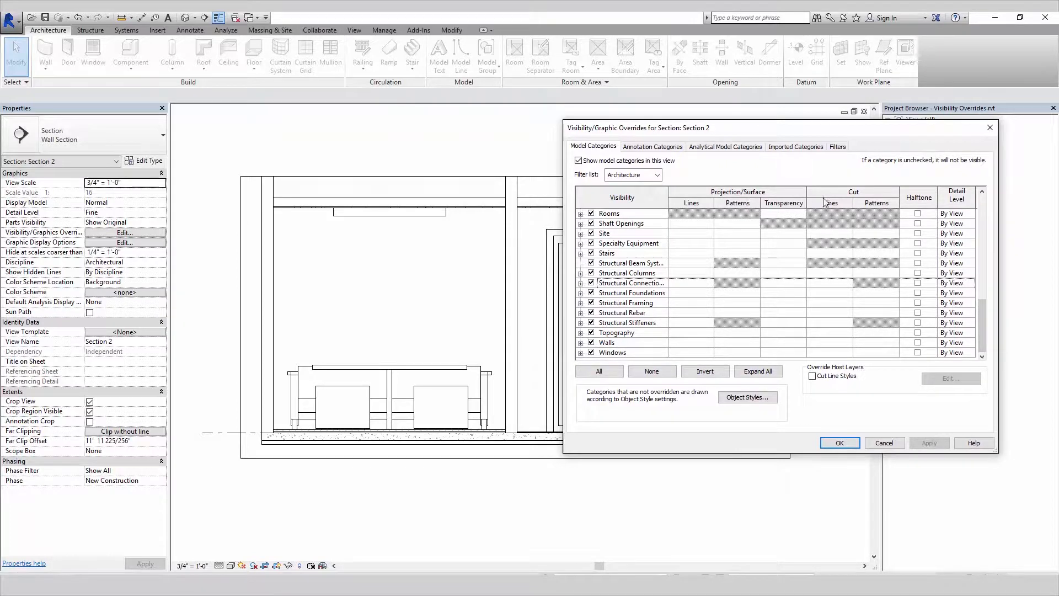
Step: Override the Walls category's cut pattern in Section 2 with a black Solid fill
left_click(878, 343)
left_click(878, 343)
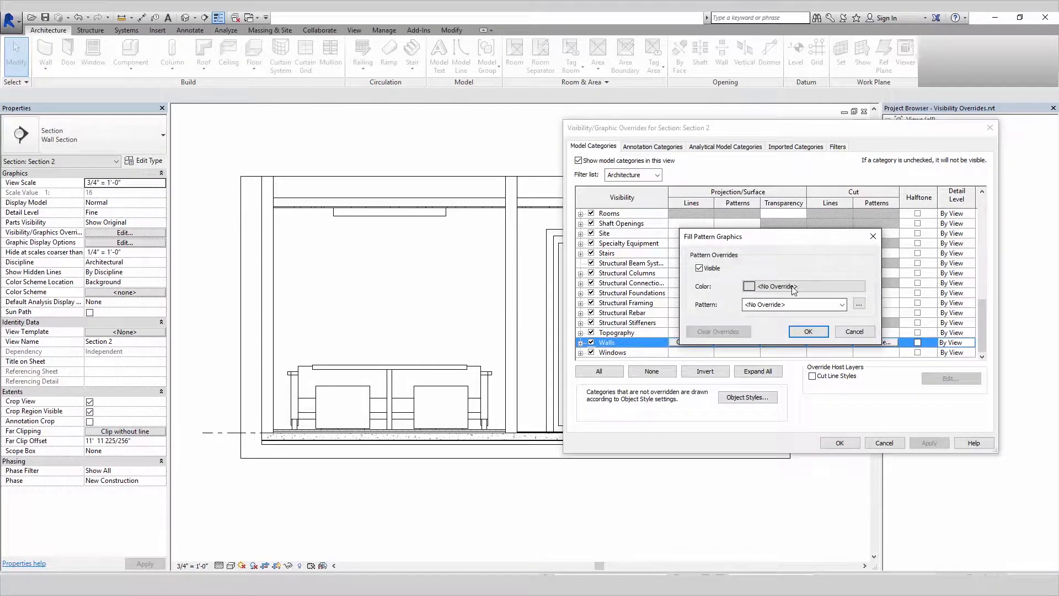
left_click(794, 287)
left_click(666, 272)
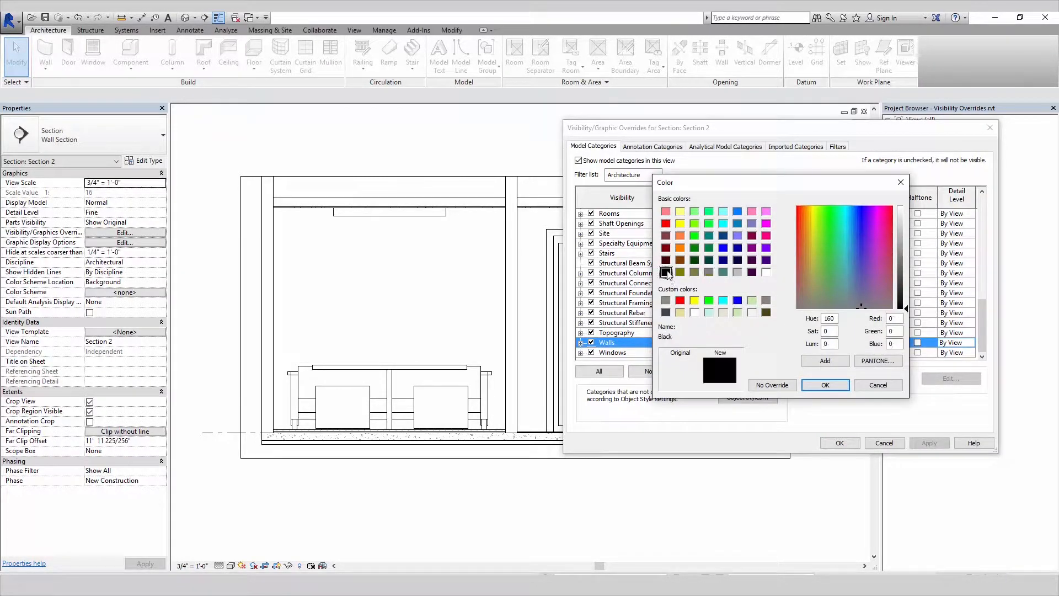
left_click(826, 385)
left_click(823, 306)
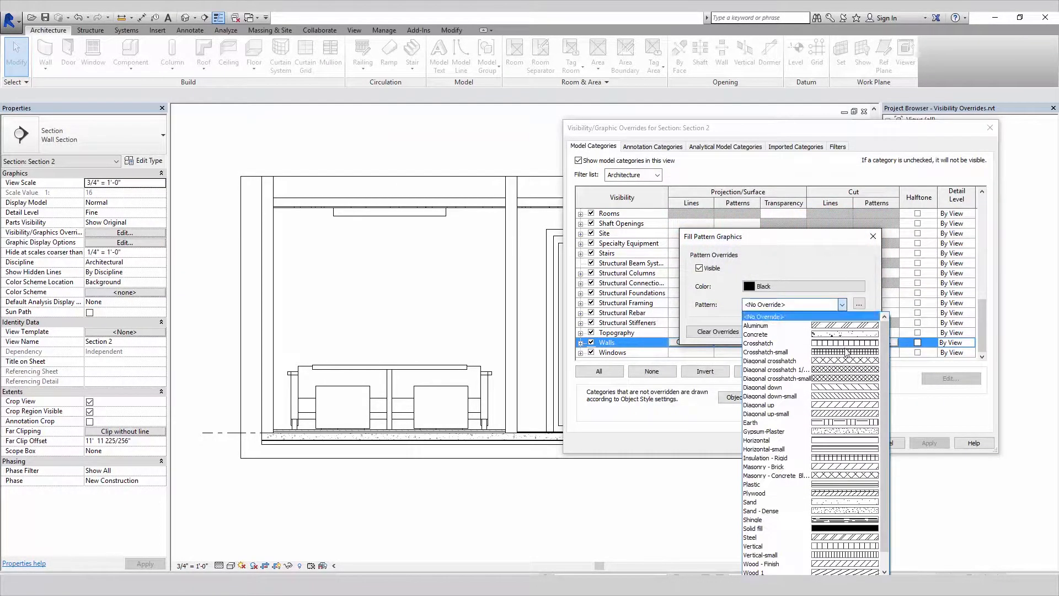
left_click(787, 528)
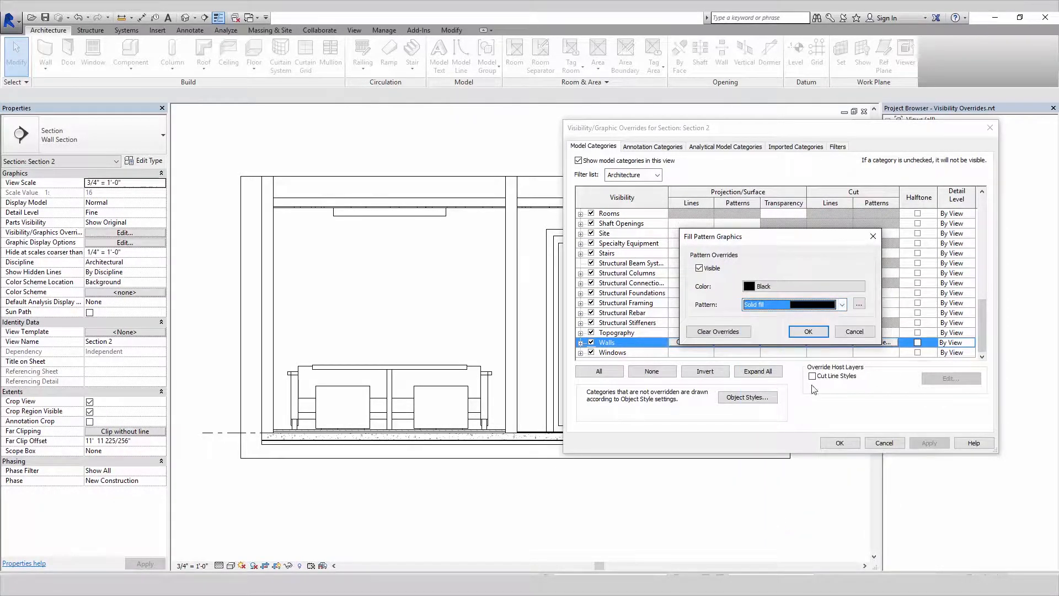
left_click(809, 332)
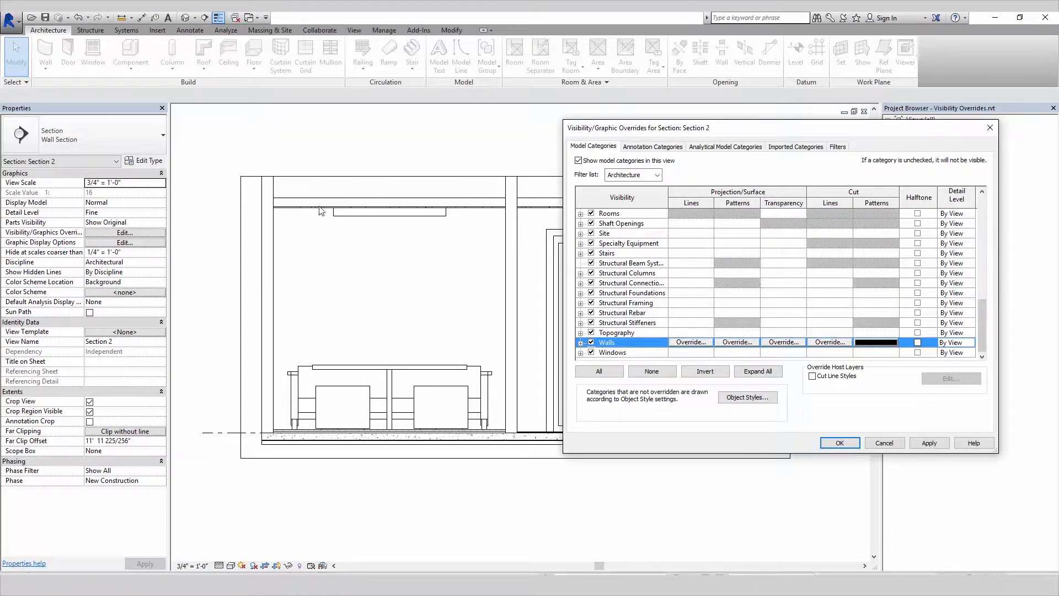
Step: Override the Floors category's cut pattern in Section 2 with a black Solid fill
left_click_drag(987, 331, 982, 237)
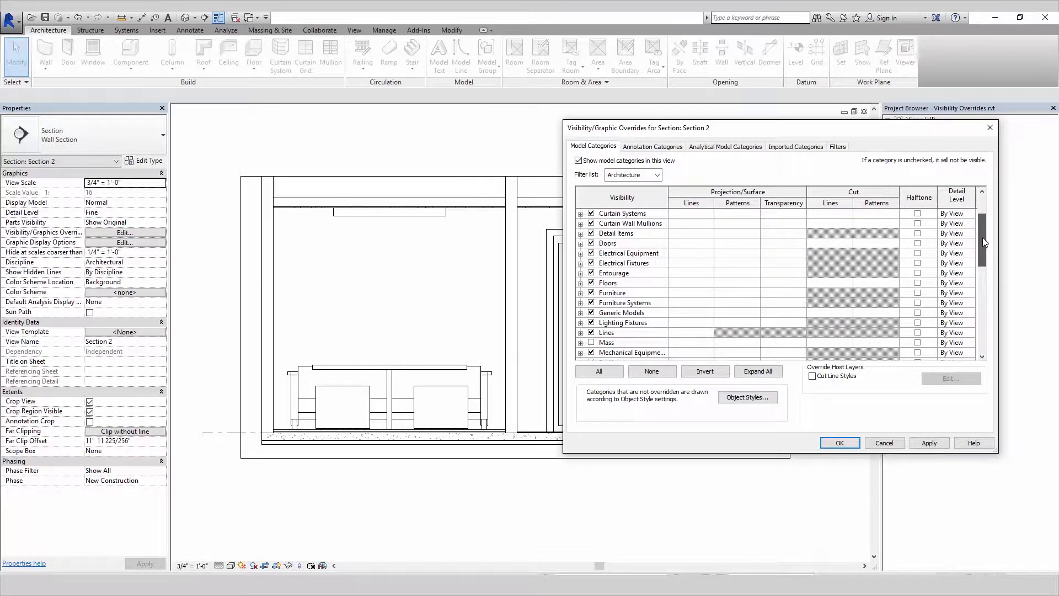
left_click(868, 283)
left_click(870, 283)
left_click(784, 286)
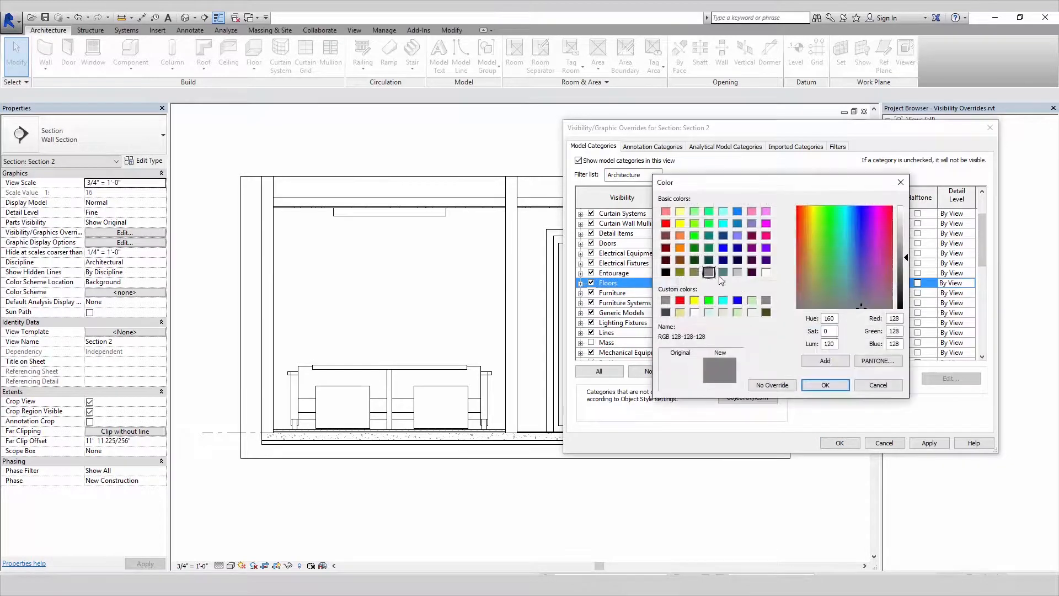
left_click(666, 273)
left_click(825, 385)
left_click(820, 305)
left_click(804, 525)
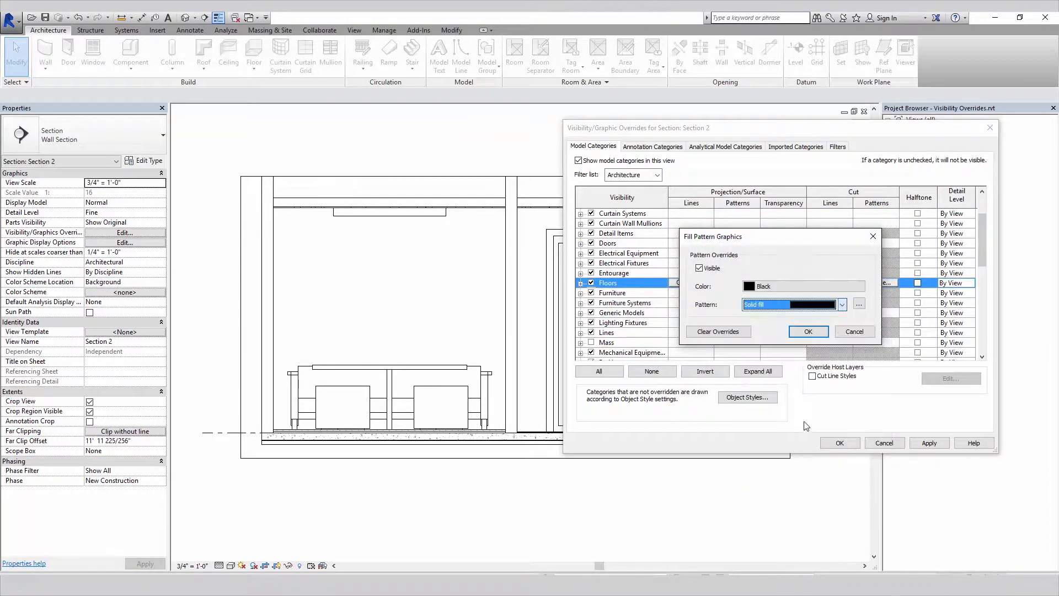
left_click(807, 330)
Step: Override the Ceilings category's cut pattern with a black Solid fill and apply all overrides to Section 2
scroll(809, 326, "up", 2)
left_click(869, 233)
left_click(870, 233)
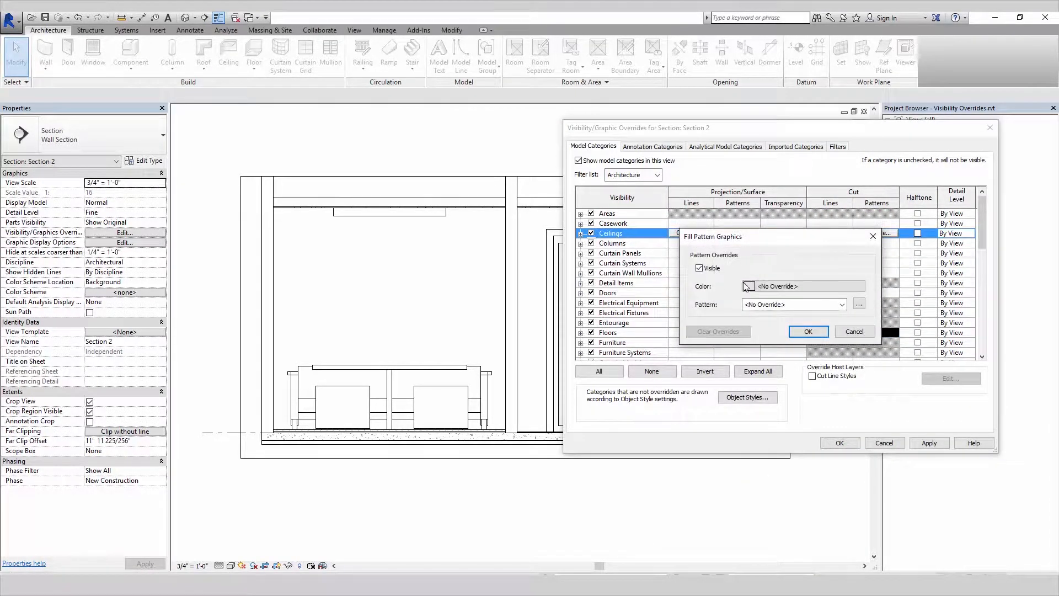
left_click(778, 286)
left_click(666, 272)
left_click(825, 385)
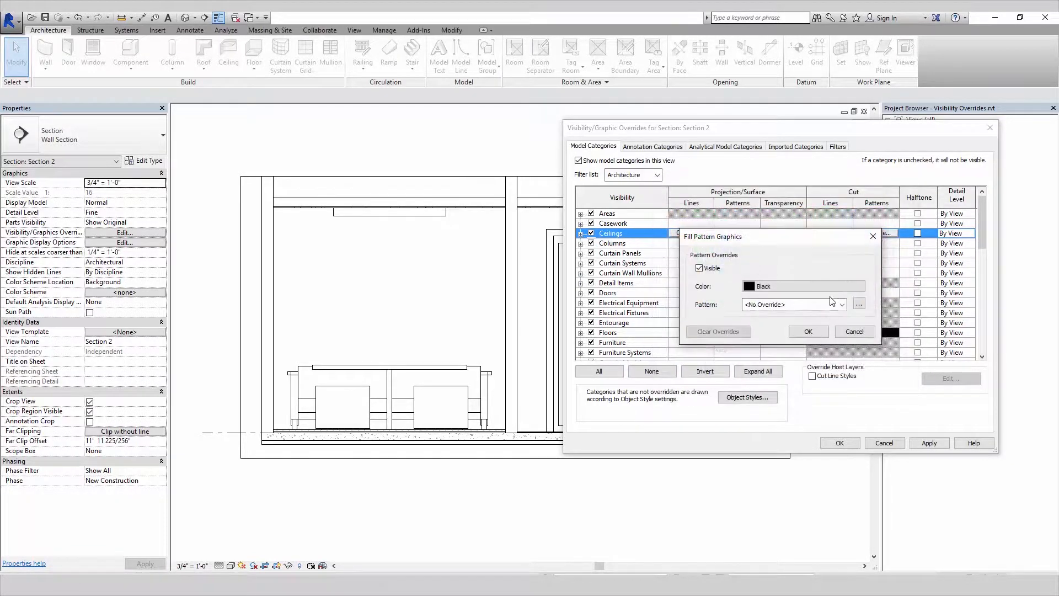
left_click(842, 305)
left_click(812, 512)
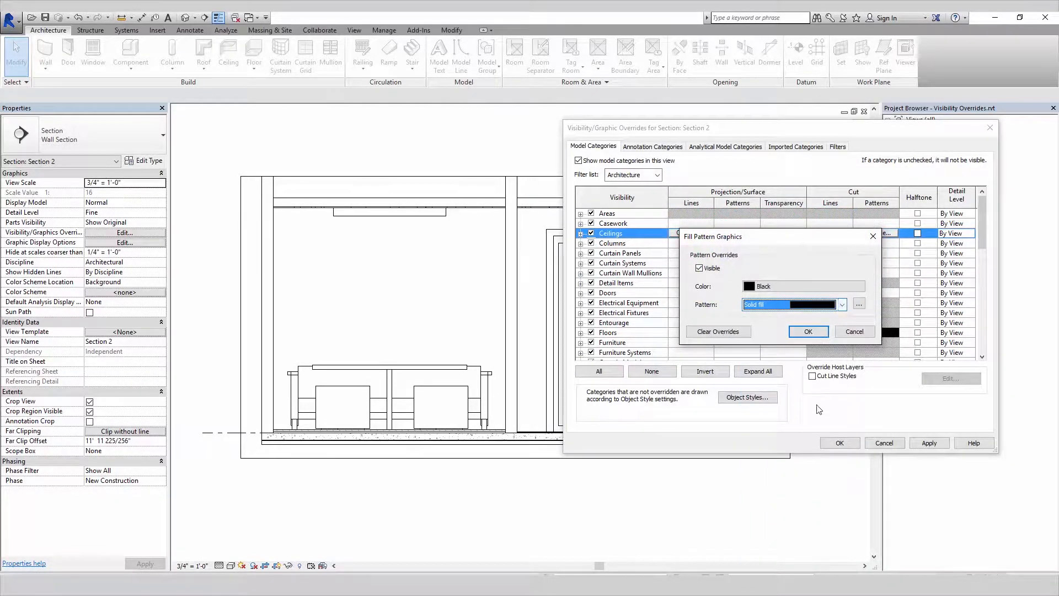
left_click(808, 332)
left_click(840, 443)
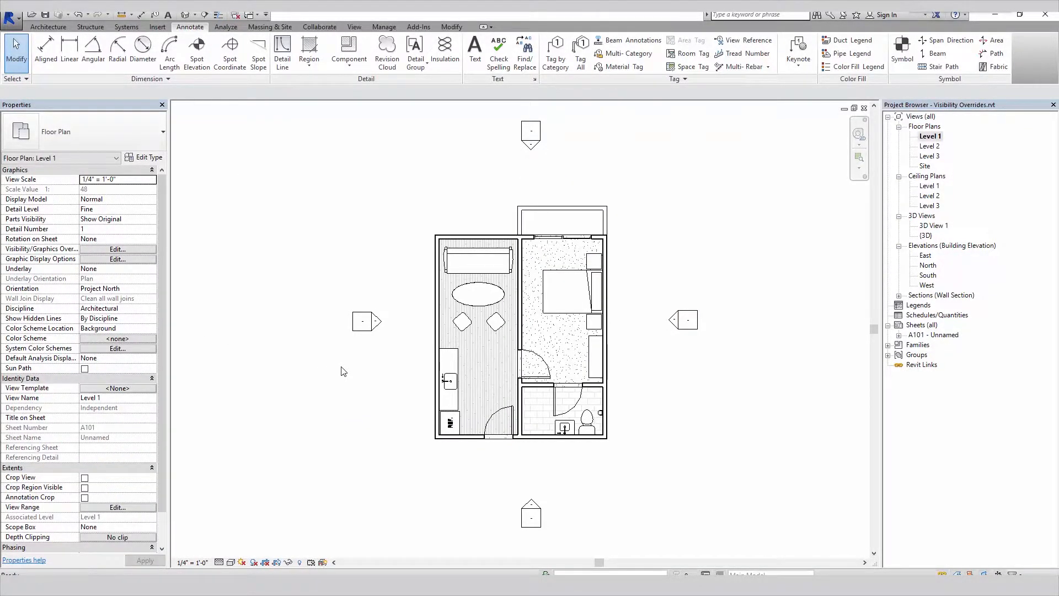
Step: Examine the annotation categories in Level 1's Visibility/Graphic Overrides, including the Dimensions subcategories, for line override options
key("v")
key("v")
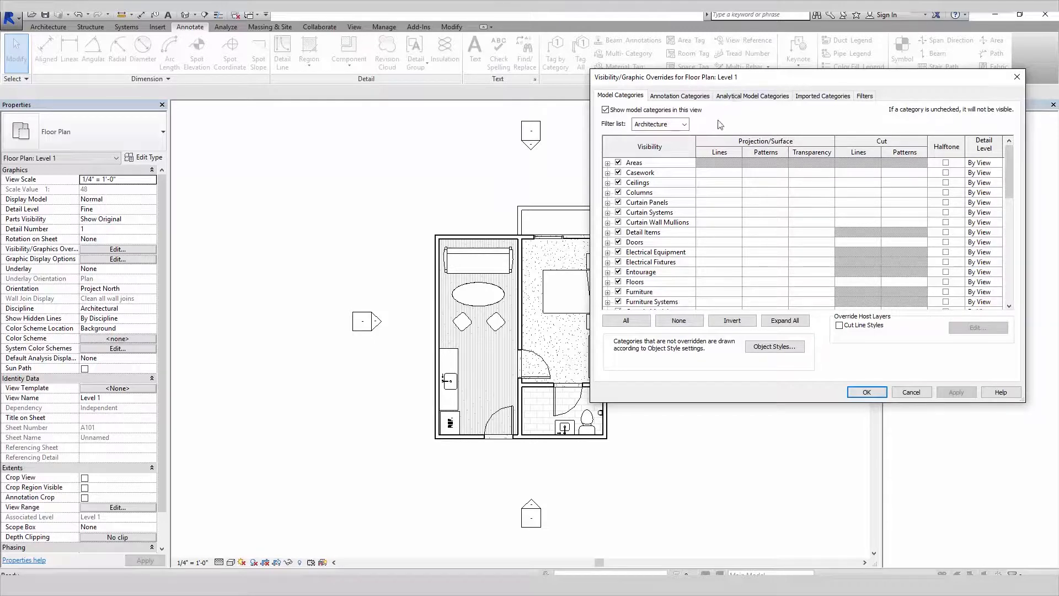
left_click(698, 97)
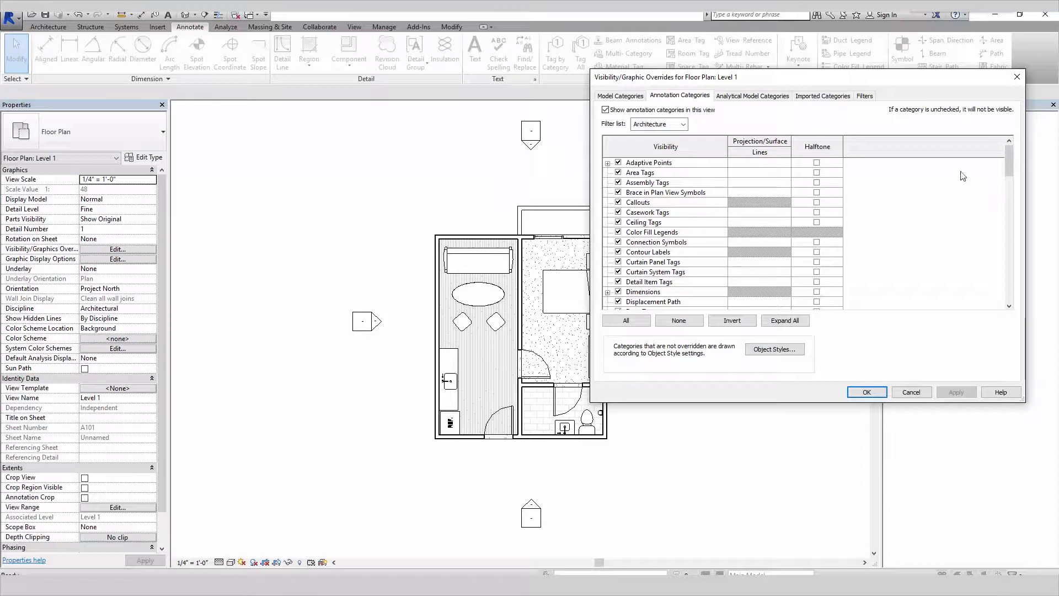
scroll(1008, 168, "down", 1)
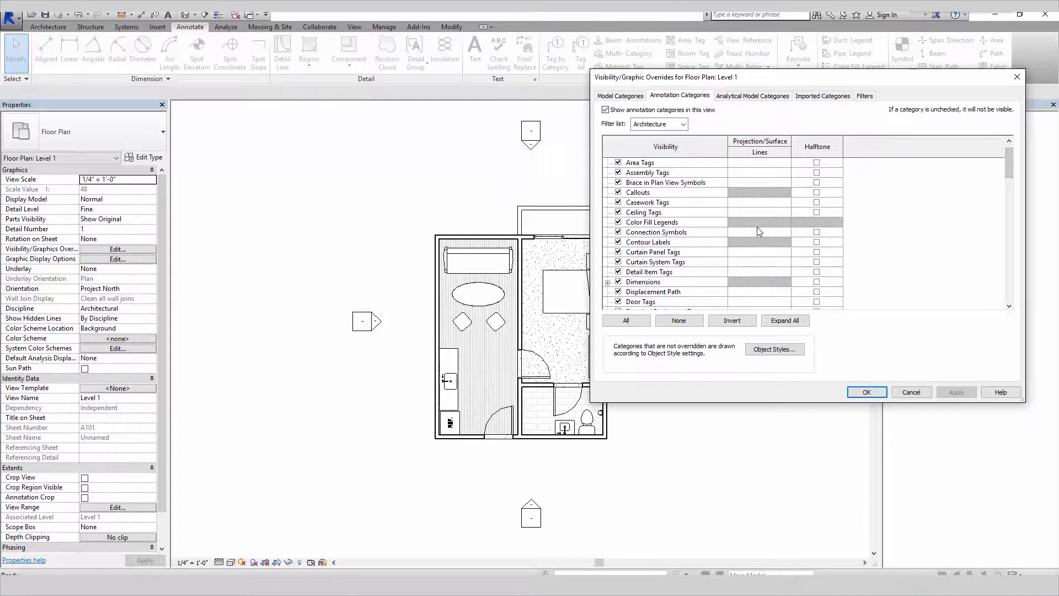
left_click(1008, 217)
left_click_drag(1008, 216, 1003, 181)
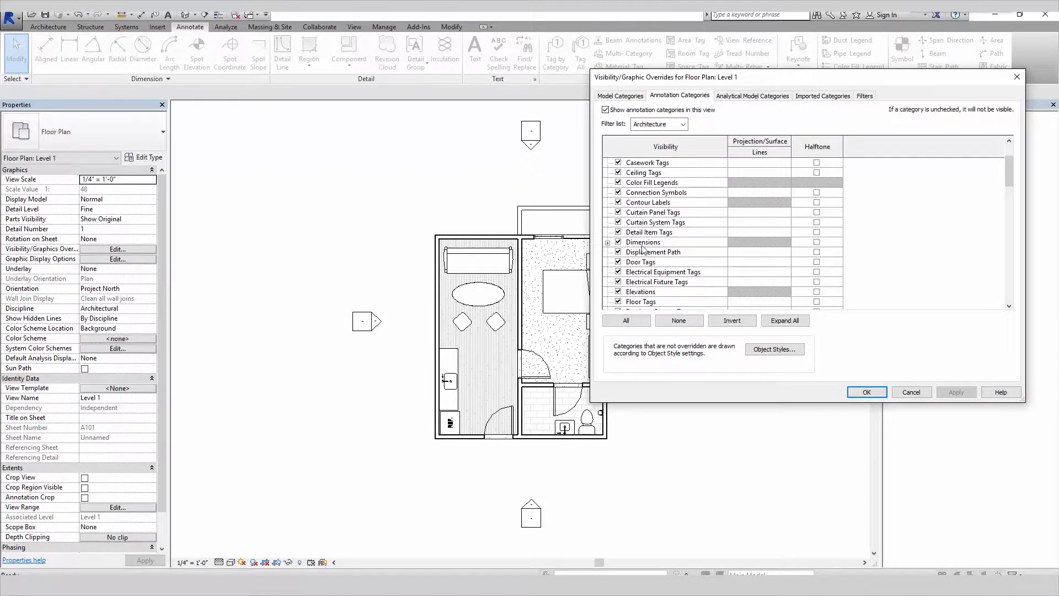
left_click(607, 243)
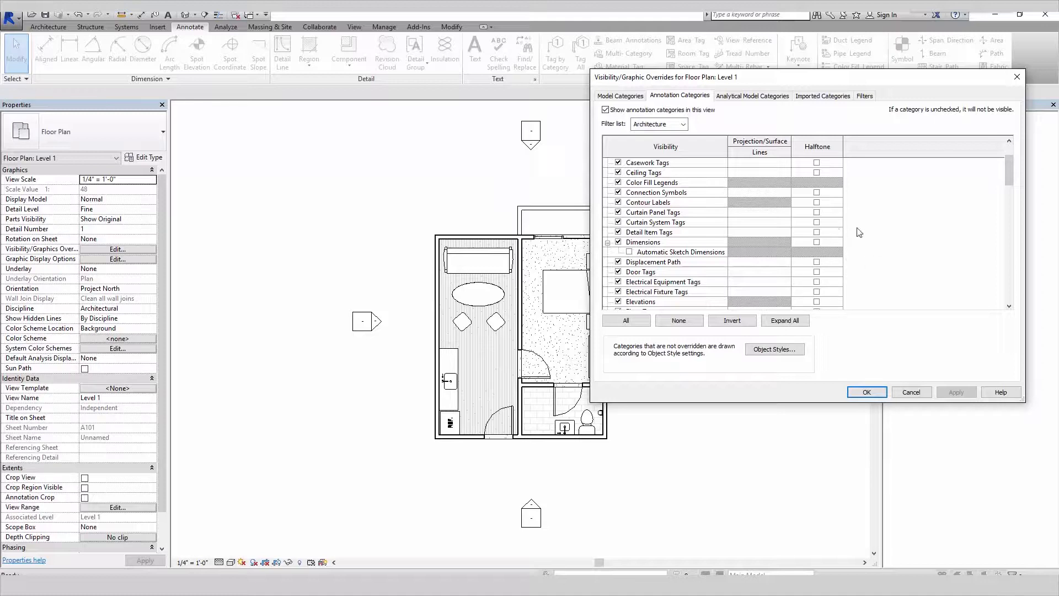
left_click(912, 392)
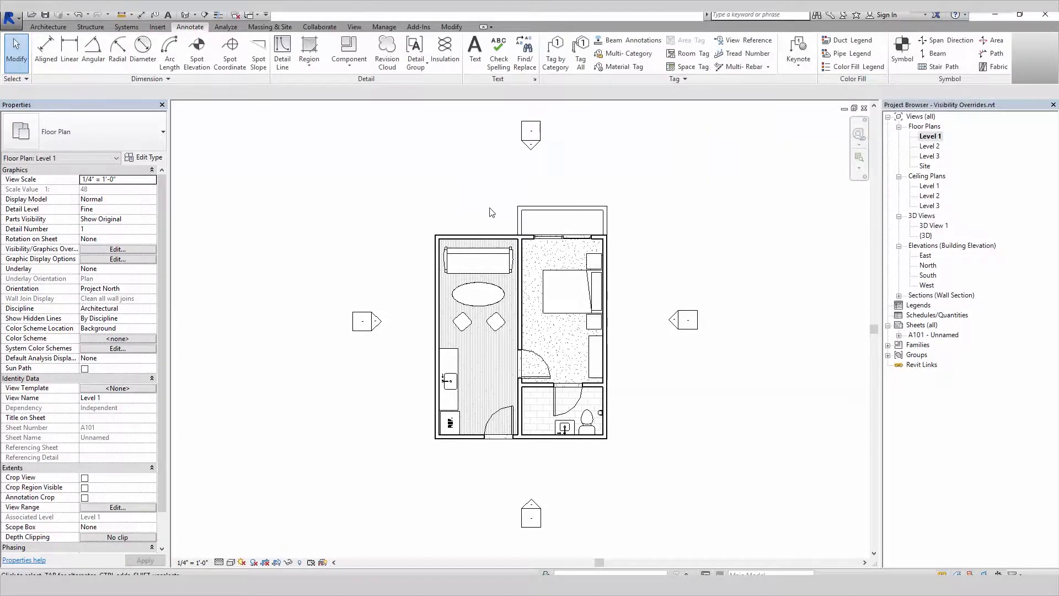
Step: Place an aligned dimension string above the Level 1 plan, spanning the west wall, the balcony's west edge and the balcony's east edge
left_click(46, 50)
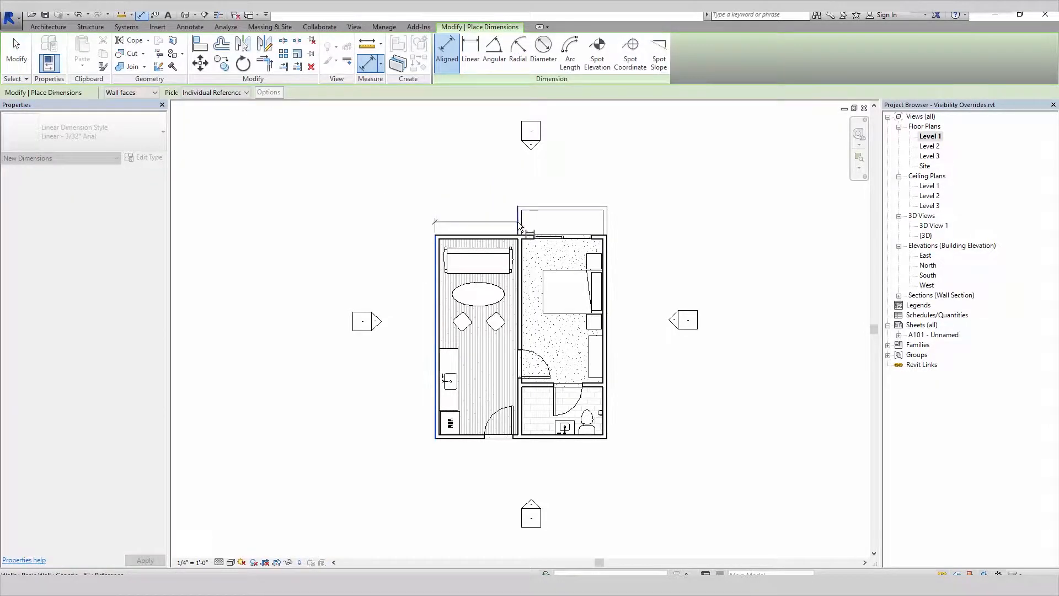
left_click(518, 220)
left_click(608, 218)
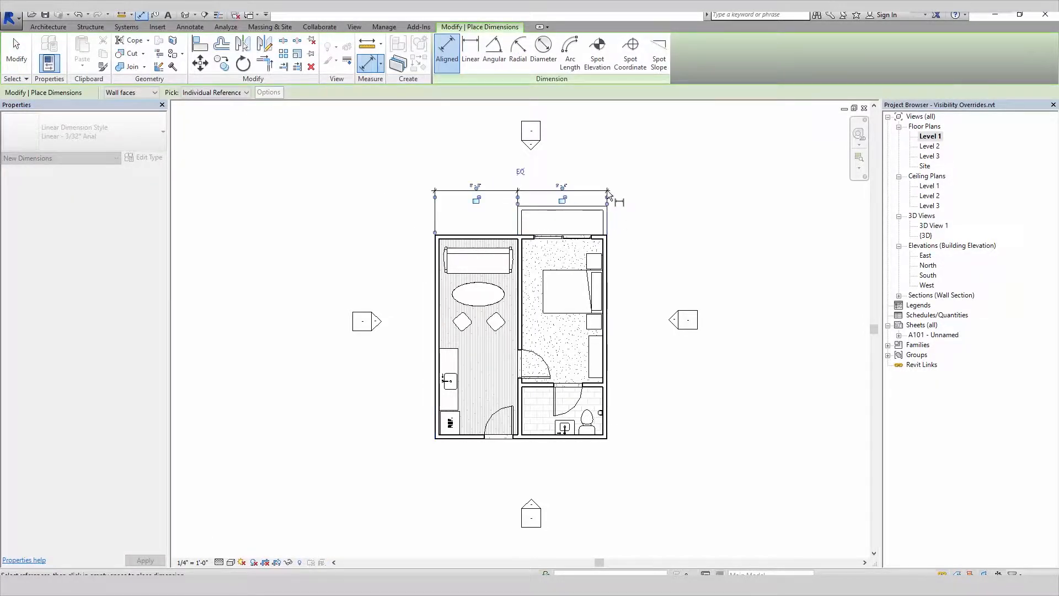
left_click(607, 190)
Step: Place a vertical aligned dimension string east of the plan from the balcony edge to the south wall, and remove the stray balcony dimension
left_click(599, 234)
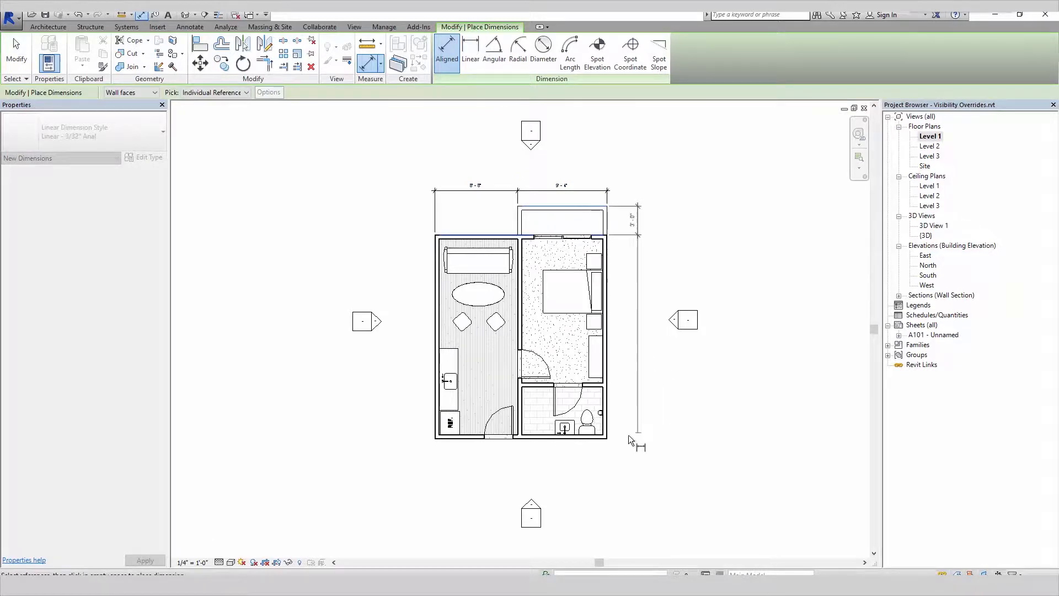
left_click(594, 444)
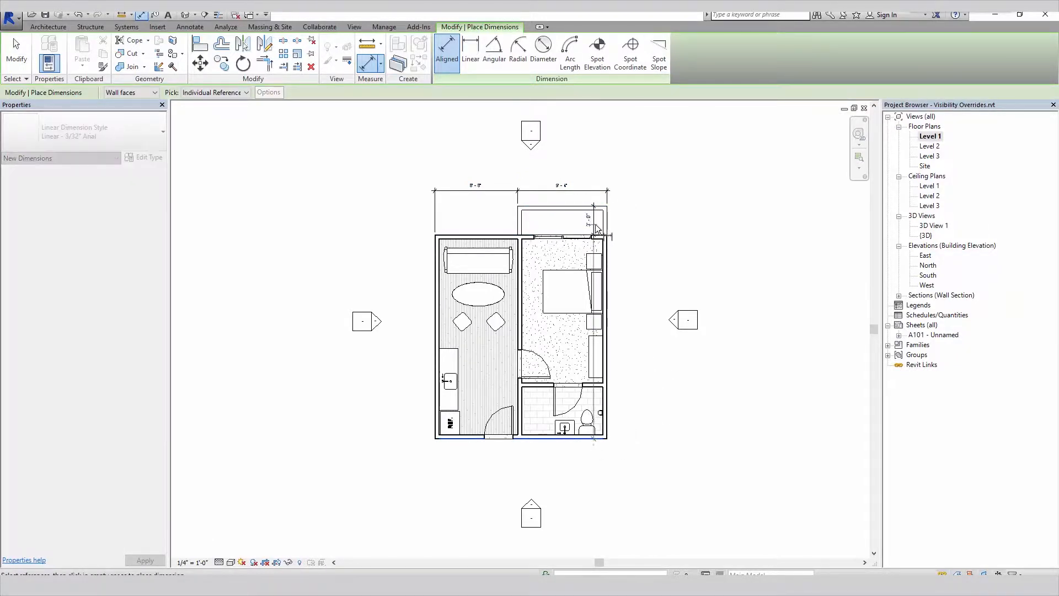
left_click(600, 233)
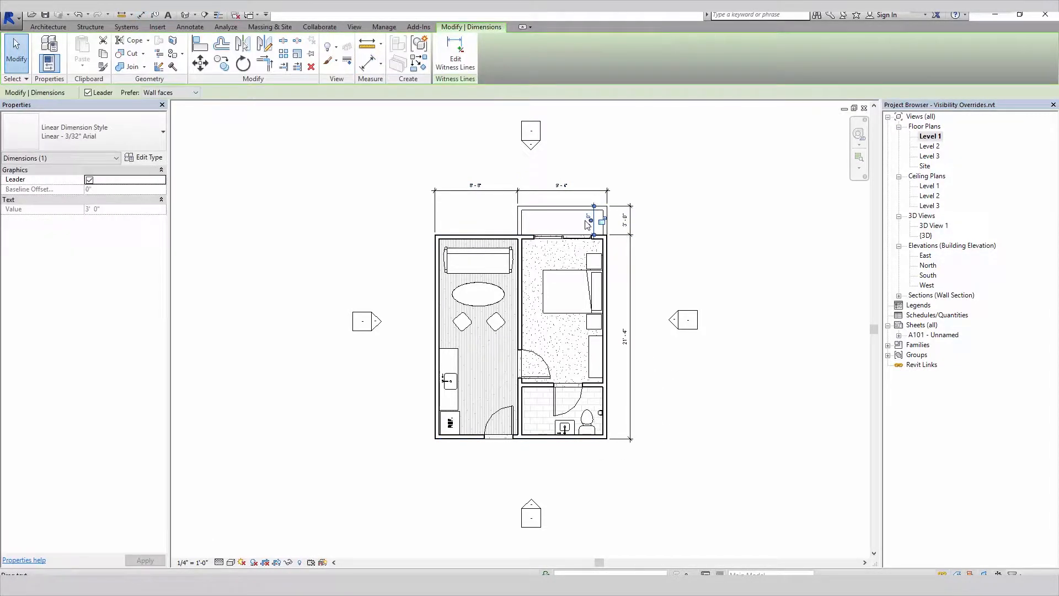
left_click(694, 239)
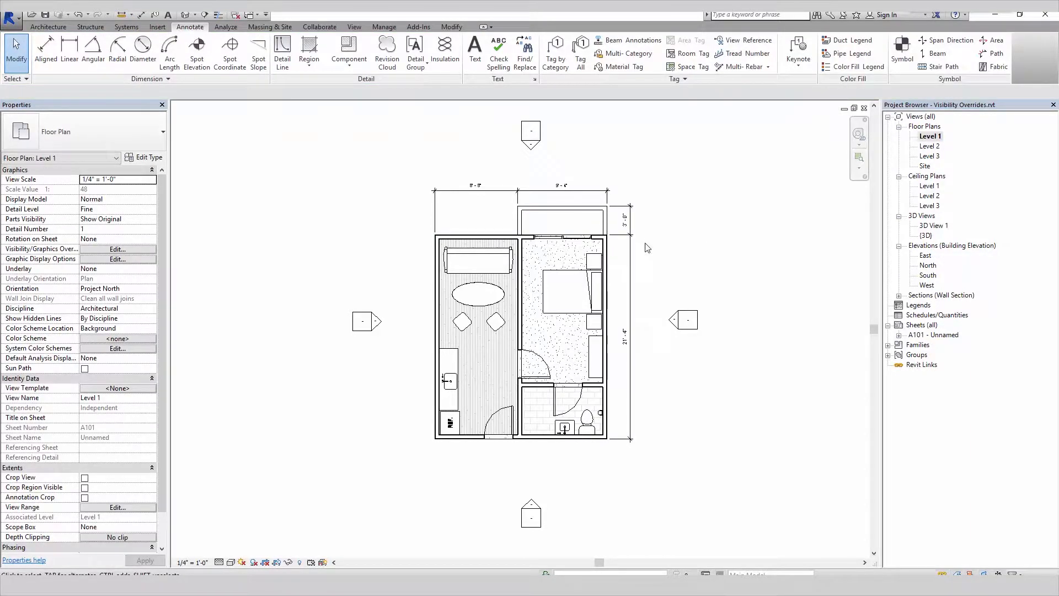
Step: Duplicate the vertical dimension string's type as "Linear - 3/32" Arial - Blue"
left_click(630, 253)
left_click(144, 158)
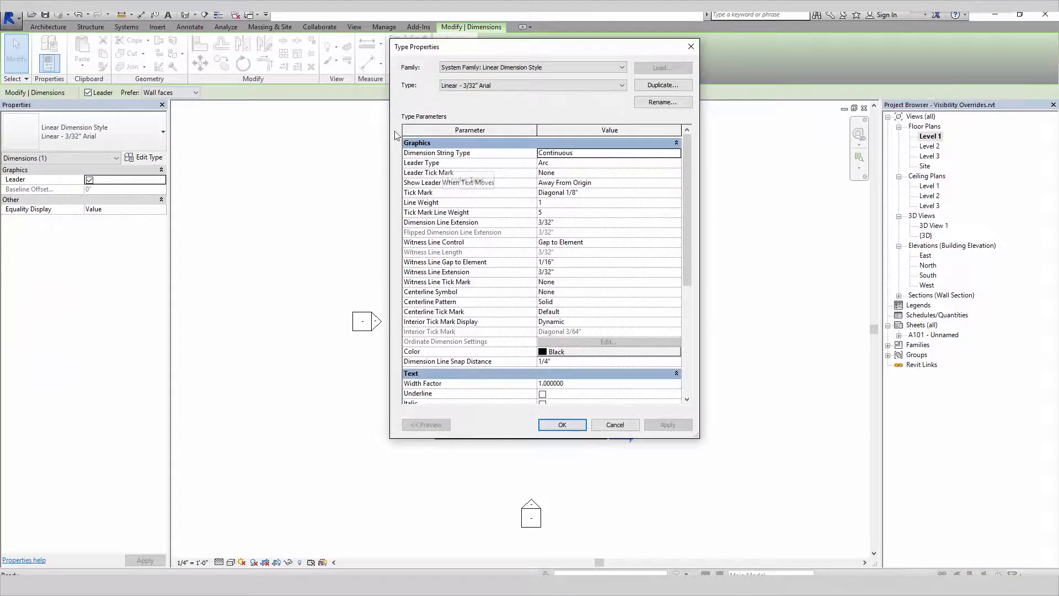
left_click(658, 86)
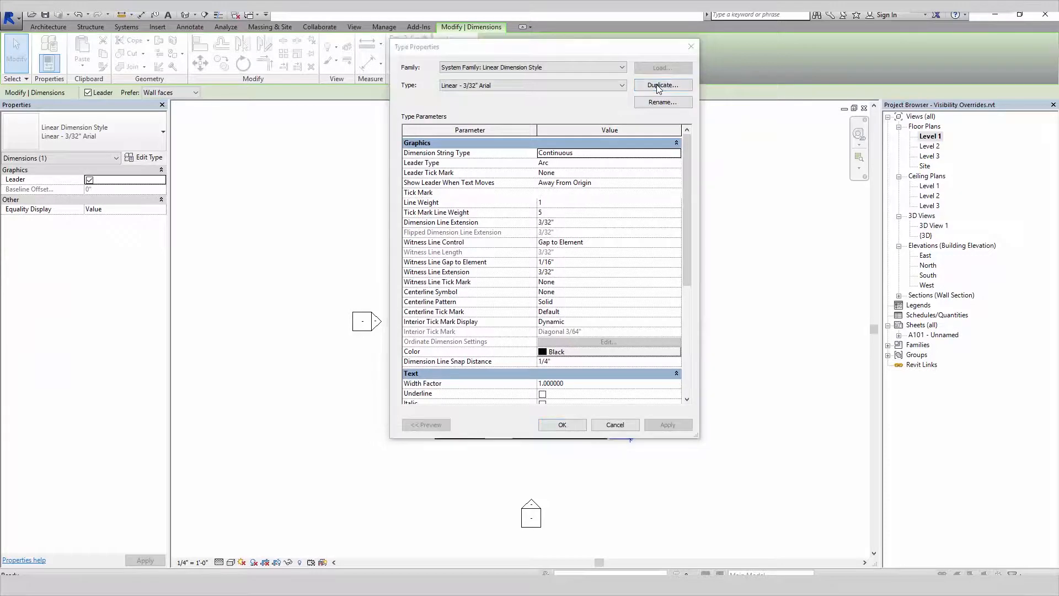
double_click(551, 234)
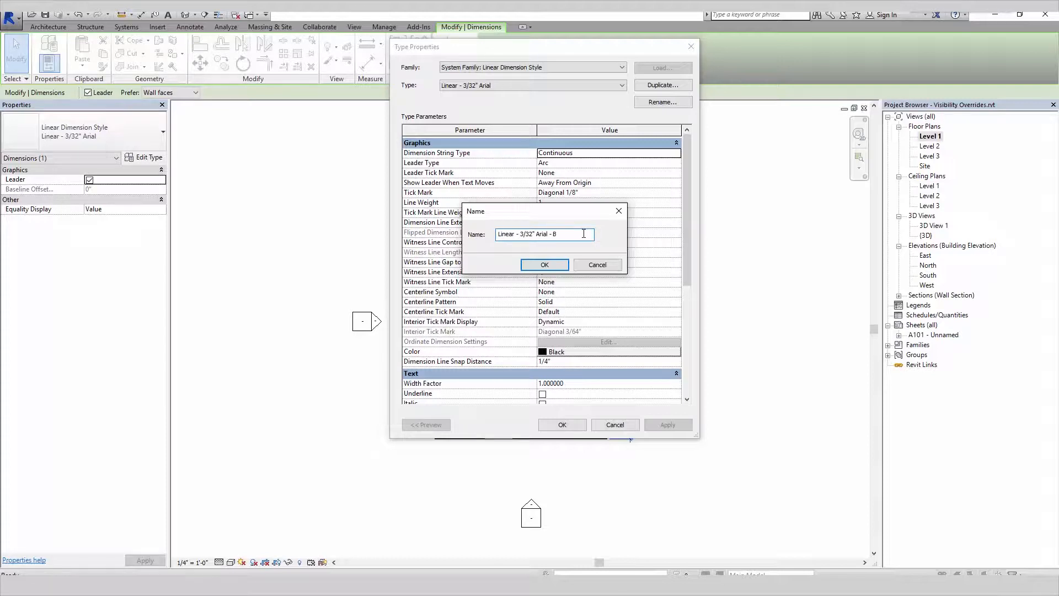
key("Return")
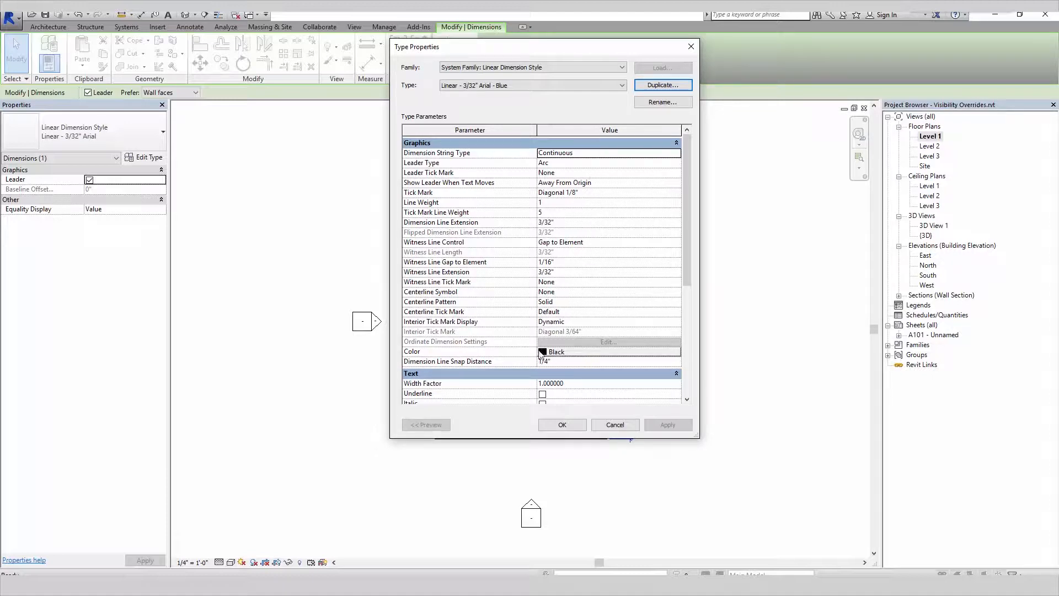
Step: Set the color of the new blue dimension type to RGB 000-128-192 and apply it to the vertical string
left_click(582, 352)
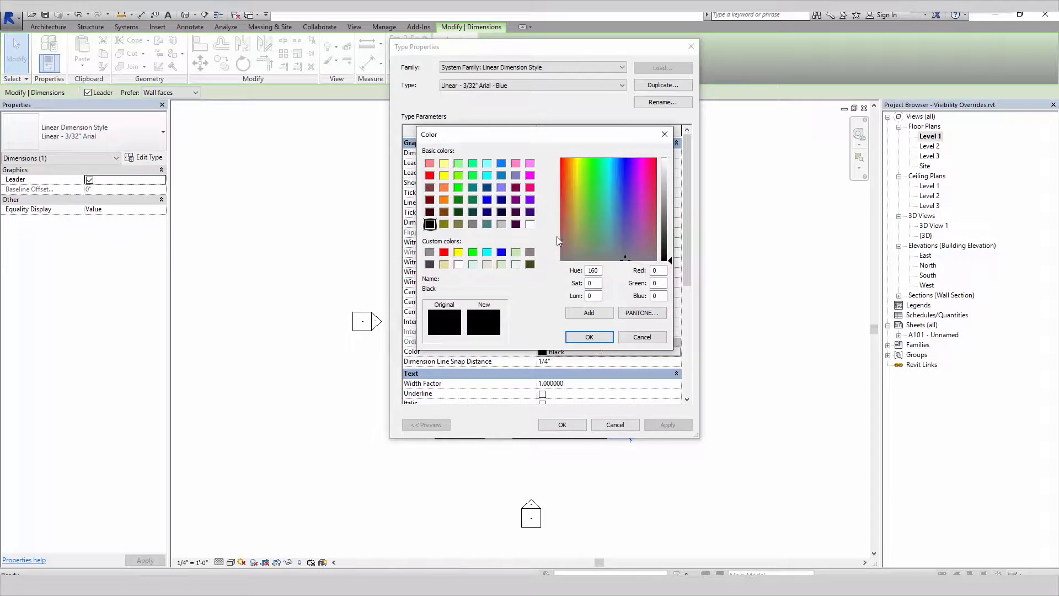
left_click(502, 176)
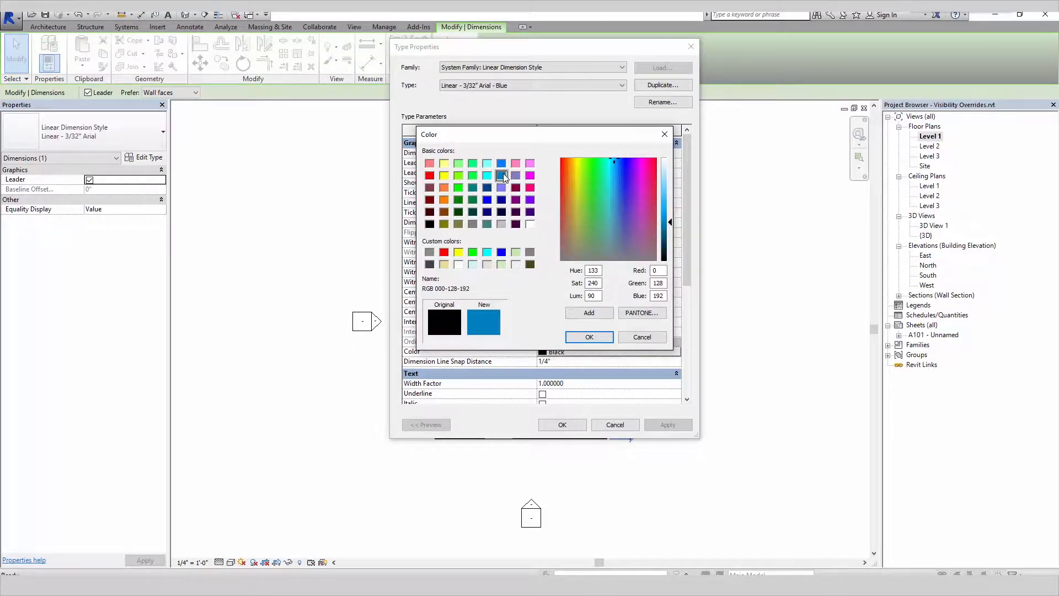
left_click(590, 337)
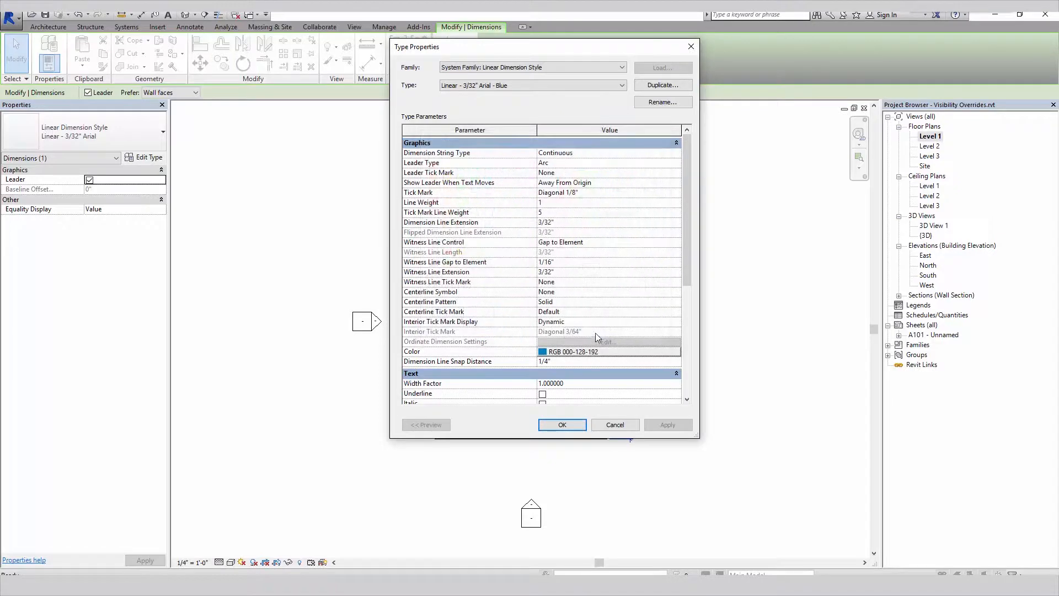
left_click(564, 424)
left_click(702, 399)
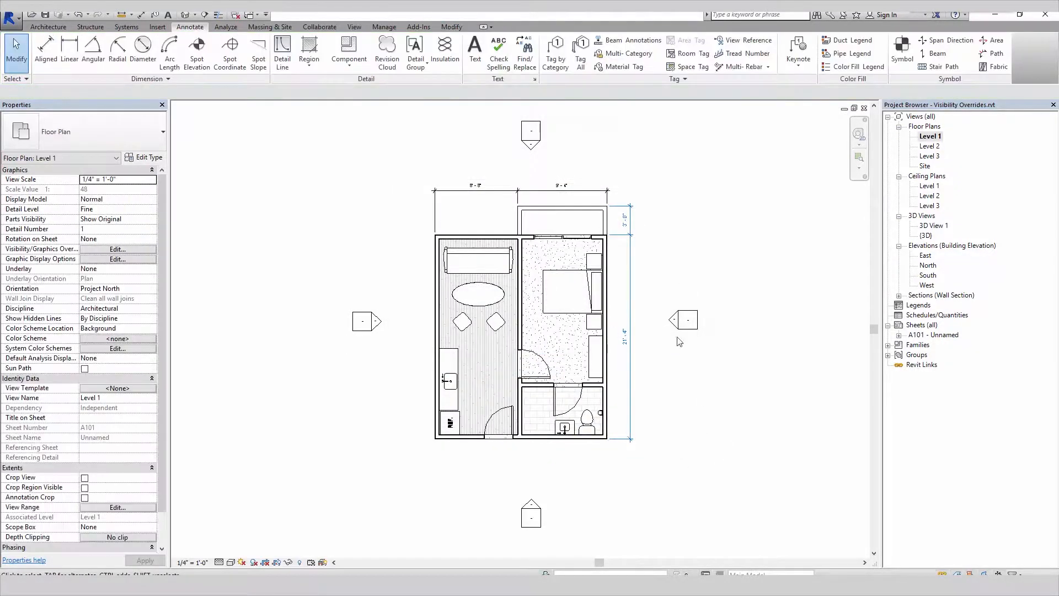
Step: Change the horizontal dimension string above the plan to the "Linear - 3/32" Arial - Blue" type
scroll(648, 227, "up", 5)
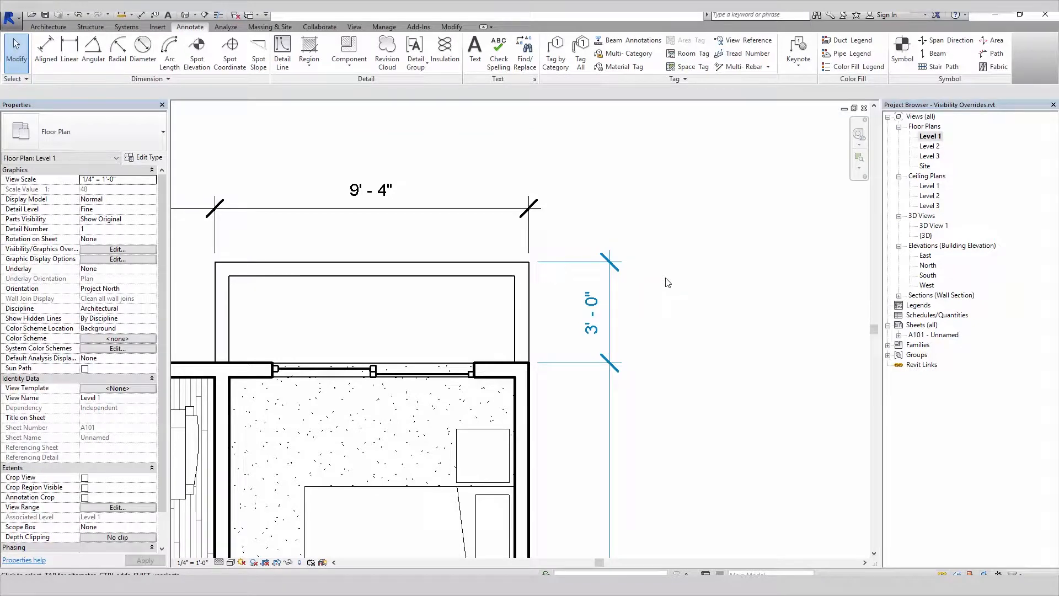
scroll(668, 282, "down", 5)
scroll(667, 282, "up", 3)
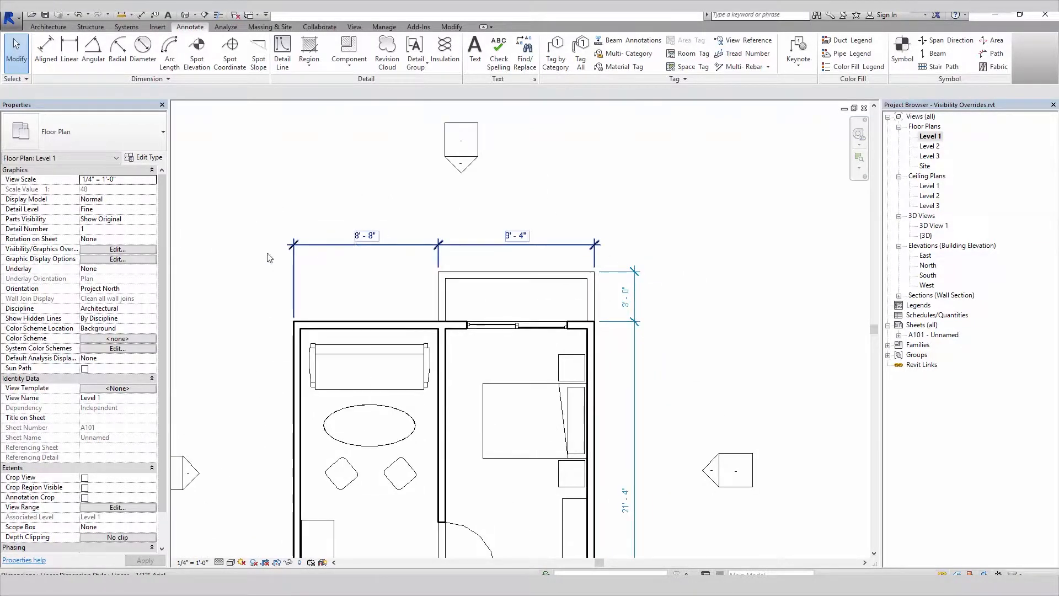
left_click(345, 254)
left_click(133, 127)
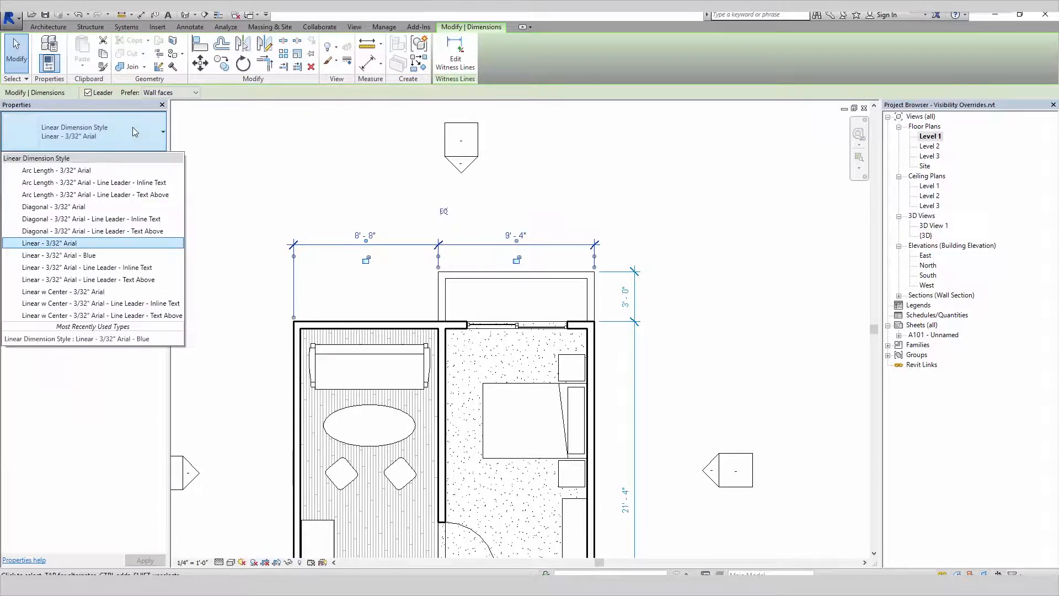
left_click(87, 258)
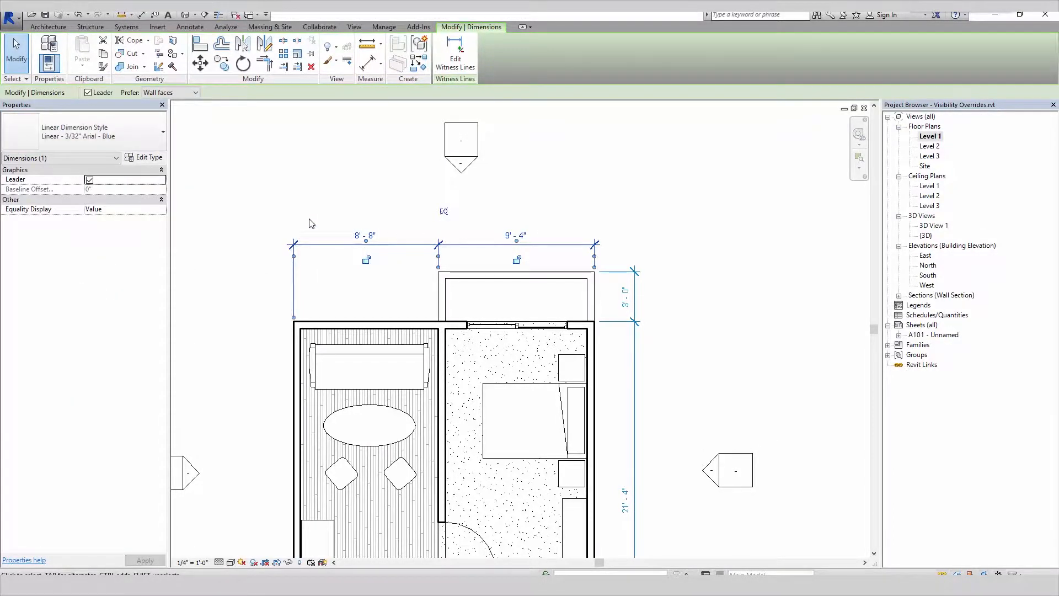
left_click(648, 418)
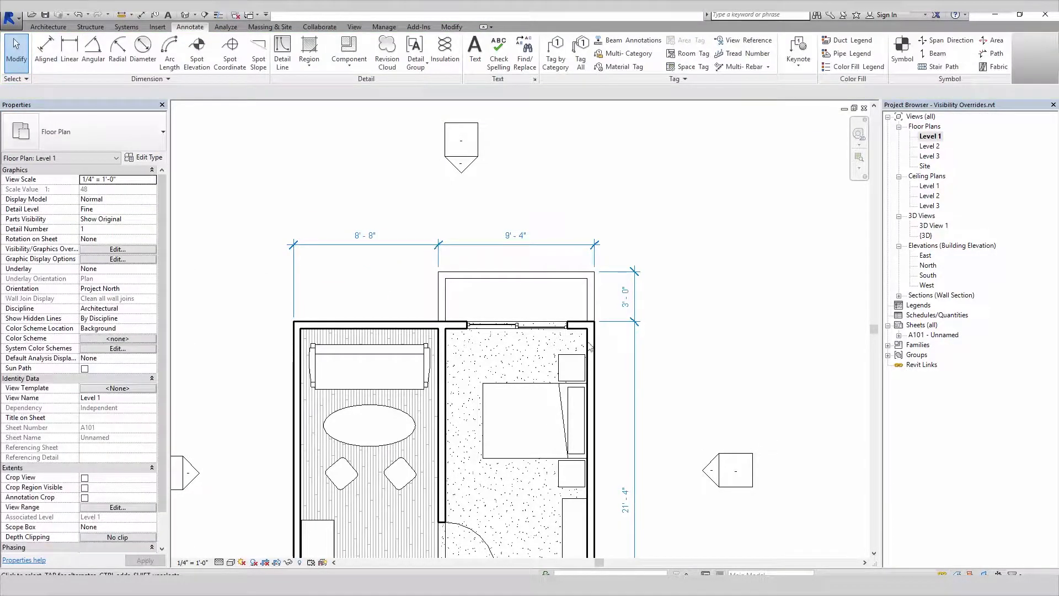
Step: On sheet A101, set the Level 1 viewport's scale to 3/4" = 1'-0" and move the viewport to the middle of the sheet
right_click(644, 203)
left_click(696, 312)
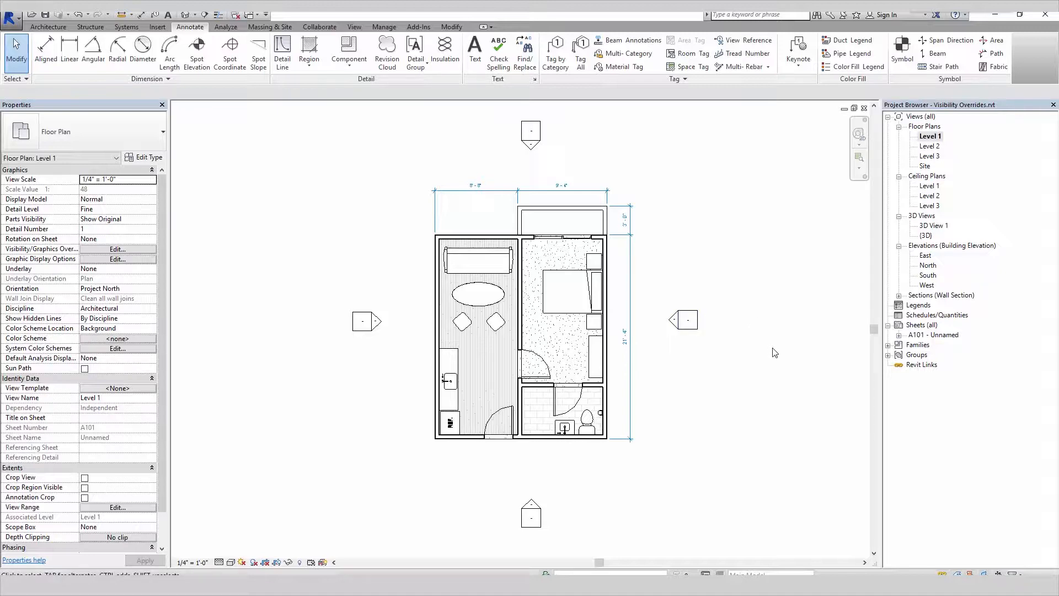
double_click(950, 336)
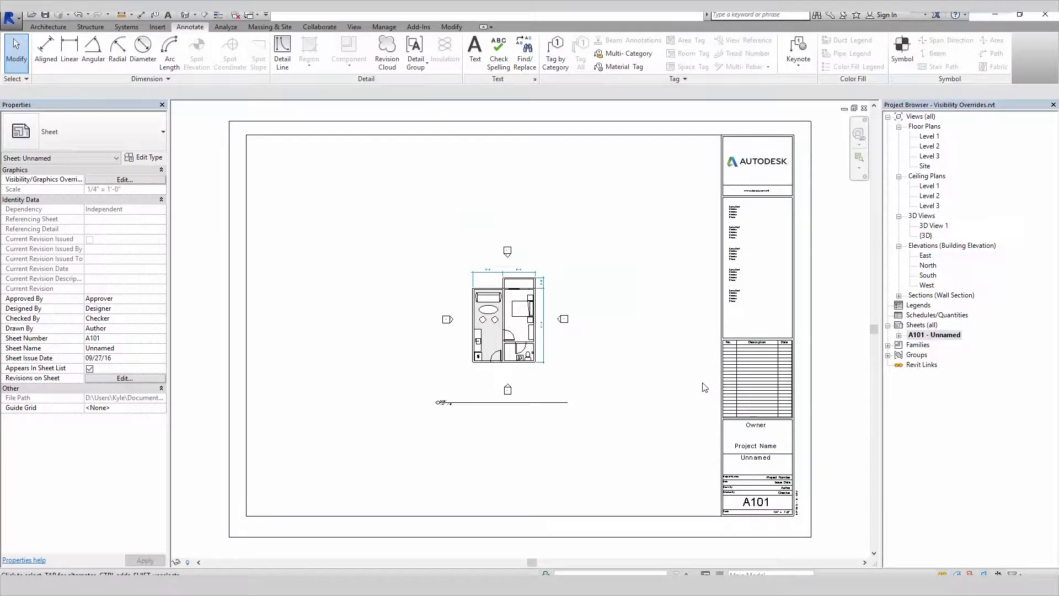
left_click(557, 367)
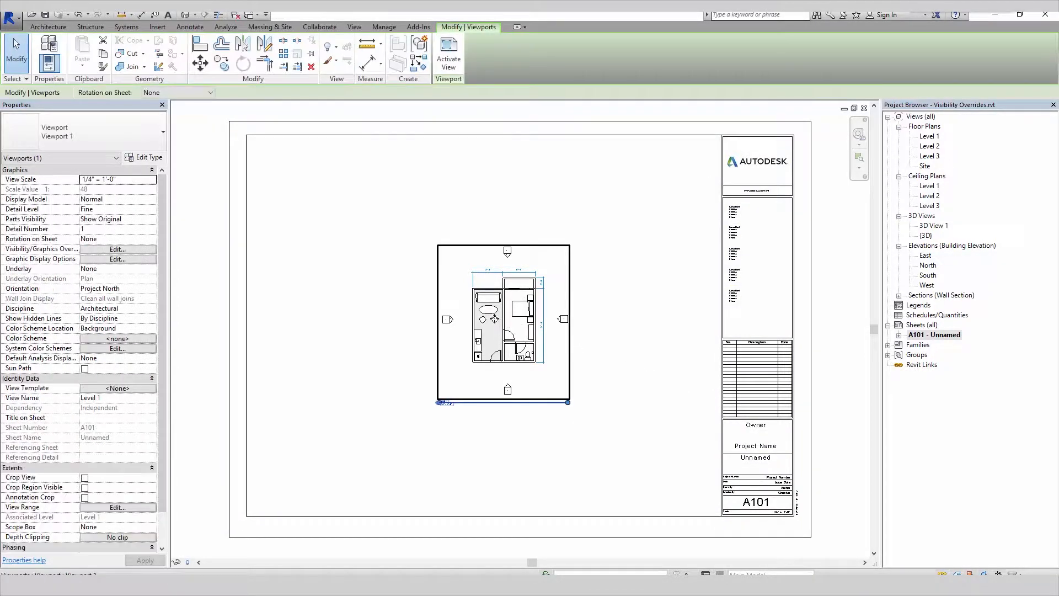
left_click(152, 180)
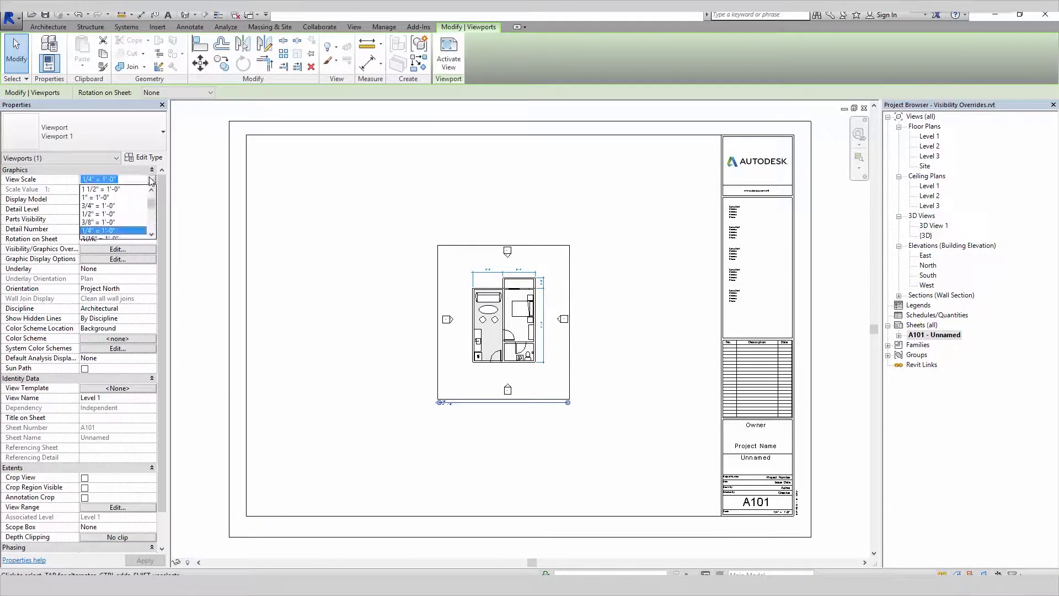
left_click(111, 205)
left_click_drag(640, 257, 507, 436)
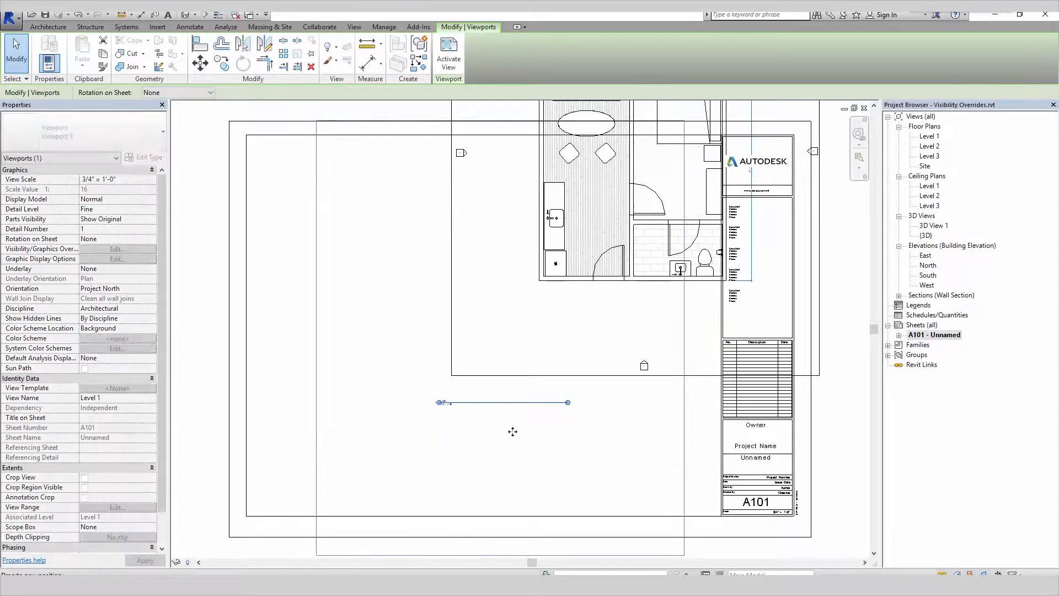
Step: Sketch a rectangular revision cloud about 9" by 4" around the balcony on sheet A101 and finish the sketch
left_click(190, 27)
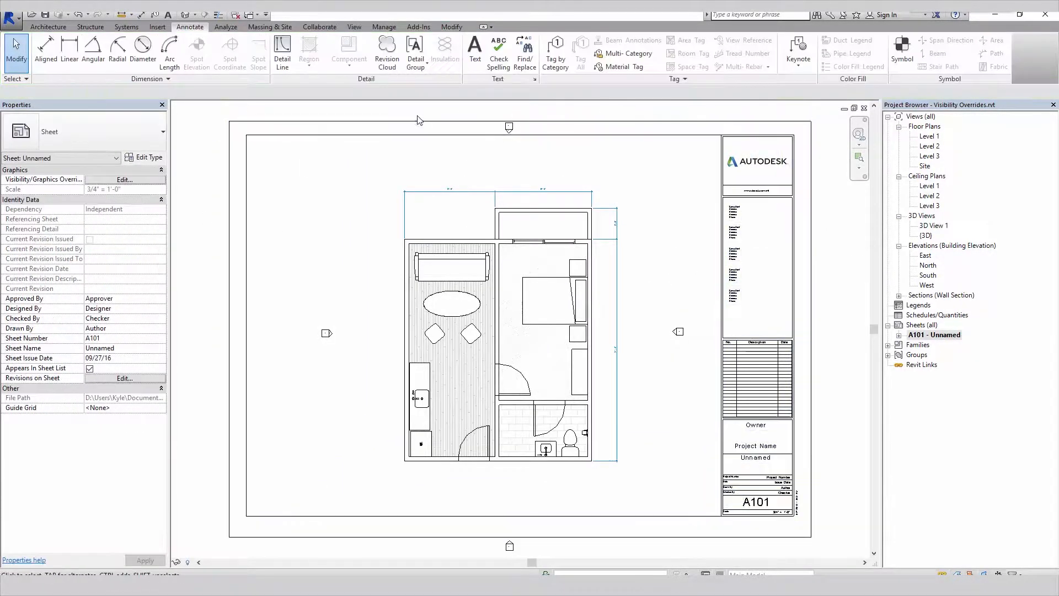
left_click(388, 55)
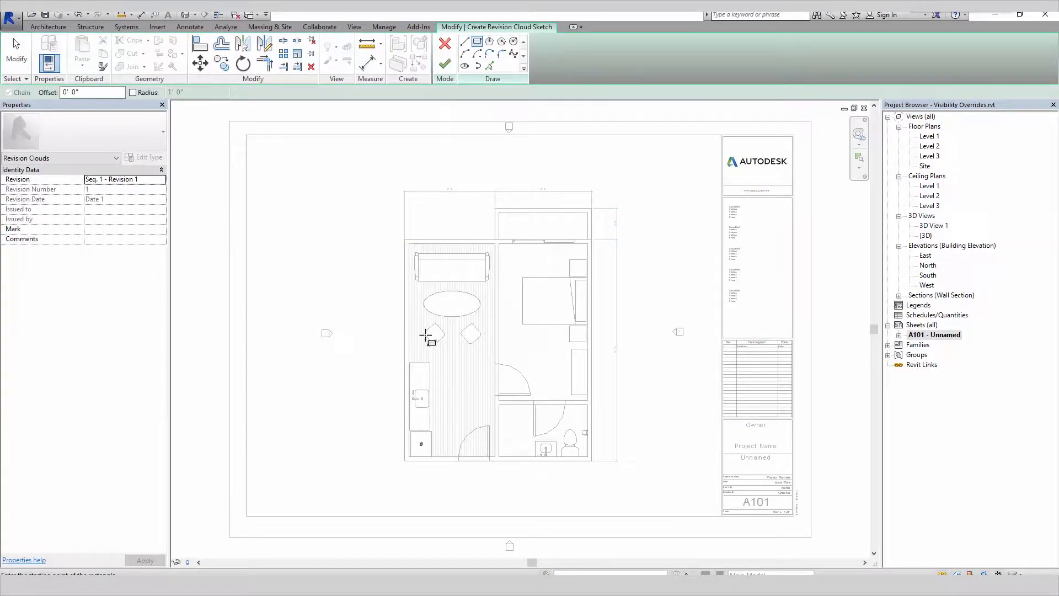
left_click(480, 197)
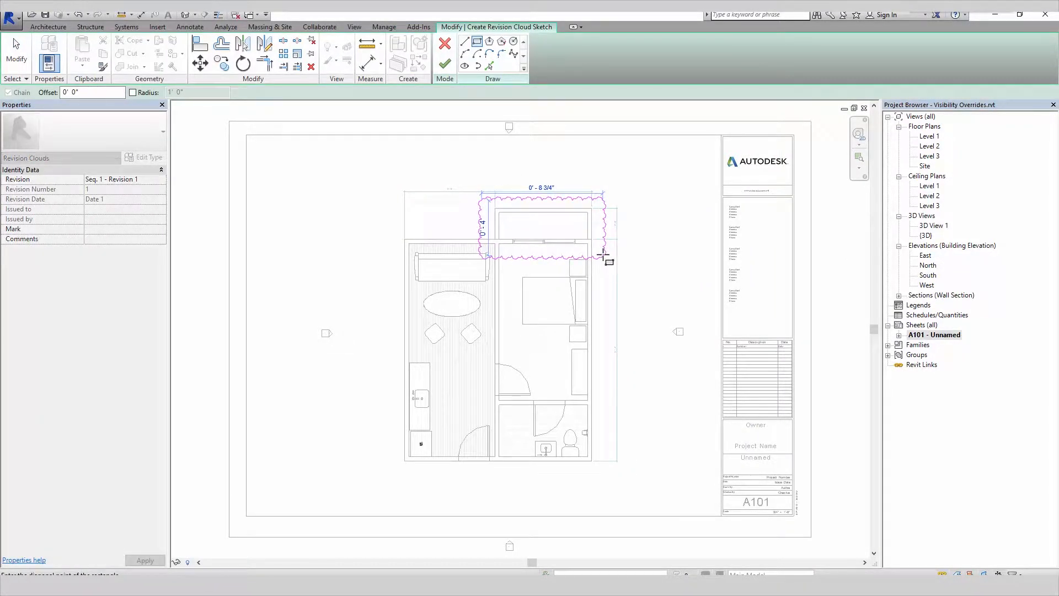
left_click(608, 256)
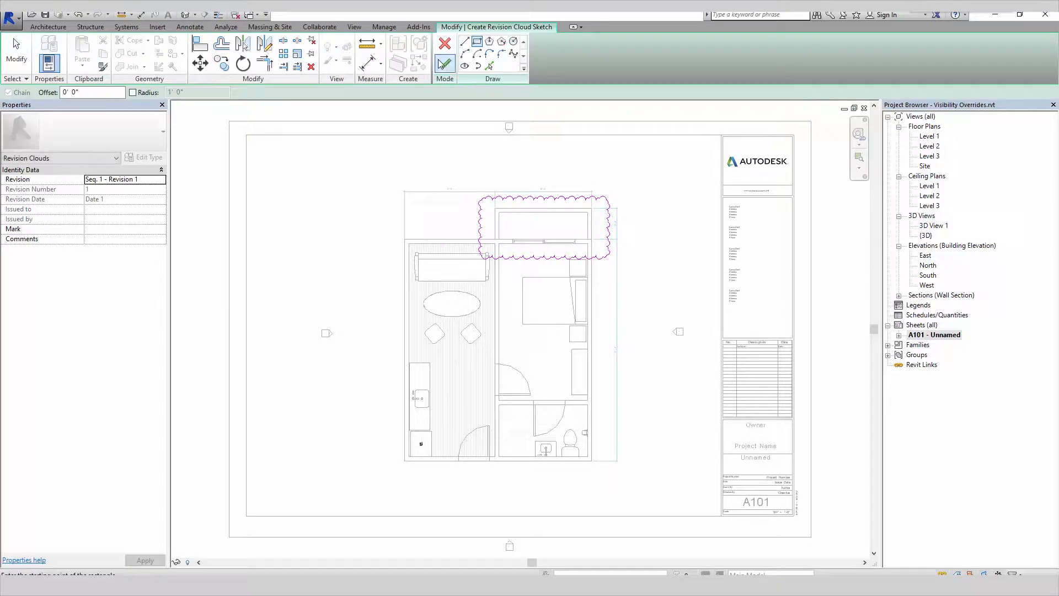
left_click(445, 64)
left_click(832, 270)
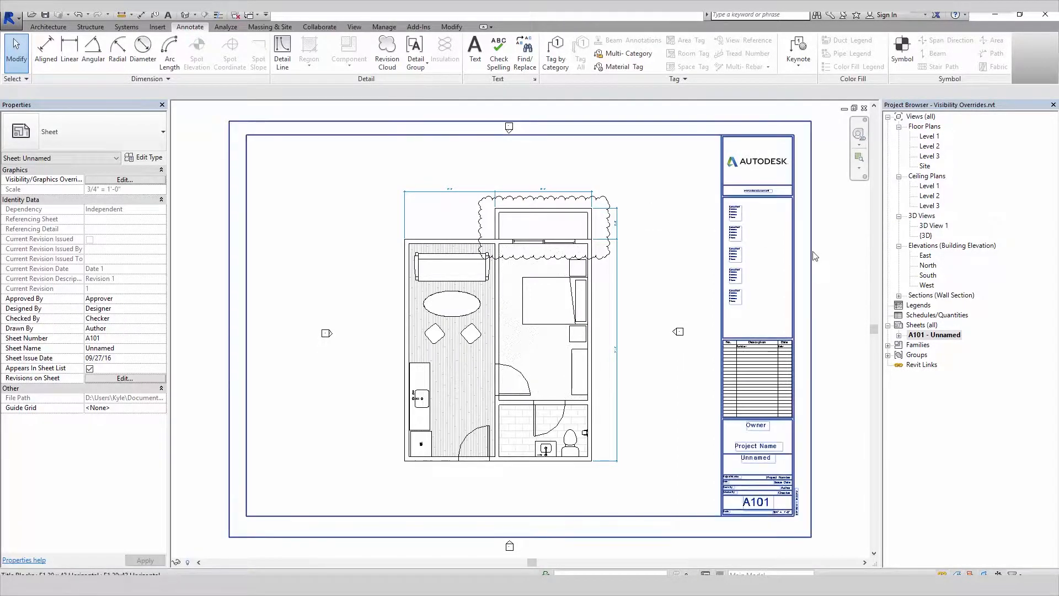
Step: In sheet A101's Visibility/Graphic Overrides, override the projection line color of the Revision Clouds annotation category to Red
key("v")
key("g")
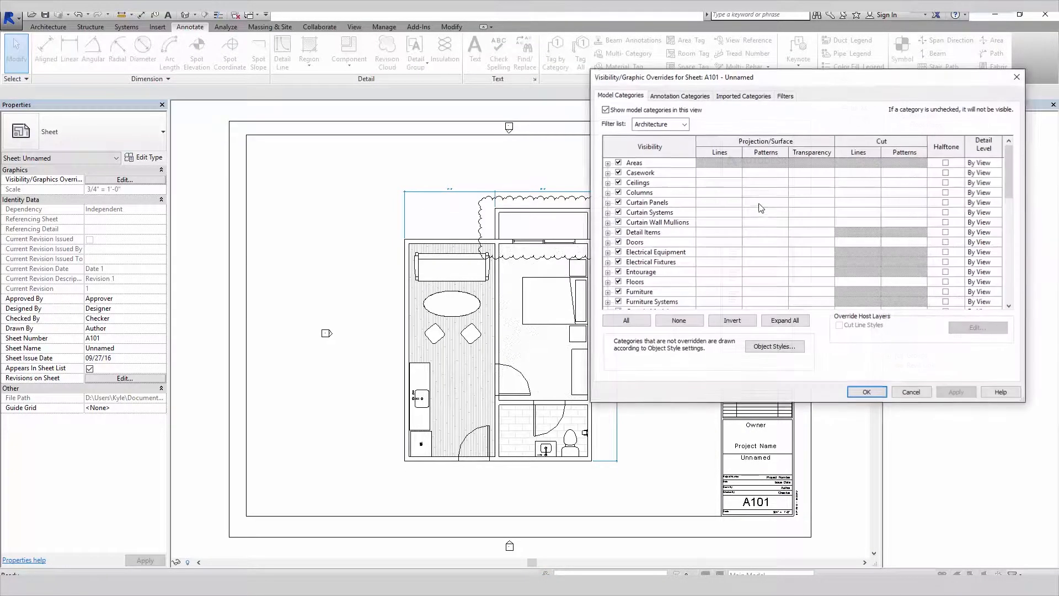
left_click(678, 96)
left_click_drag(717, 77, 642, 75)
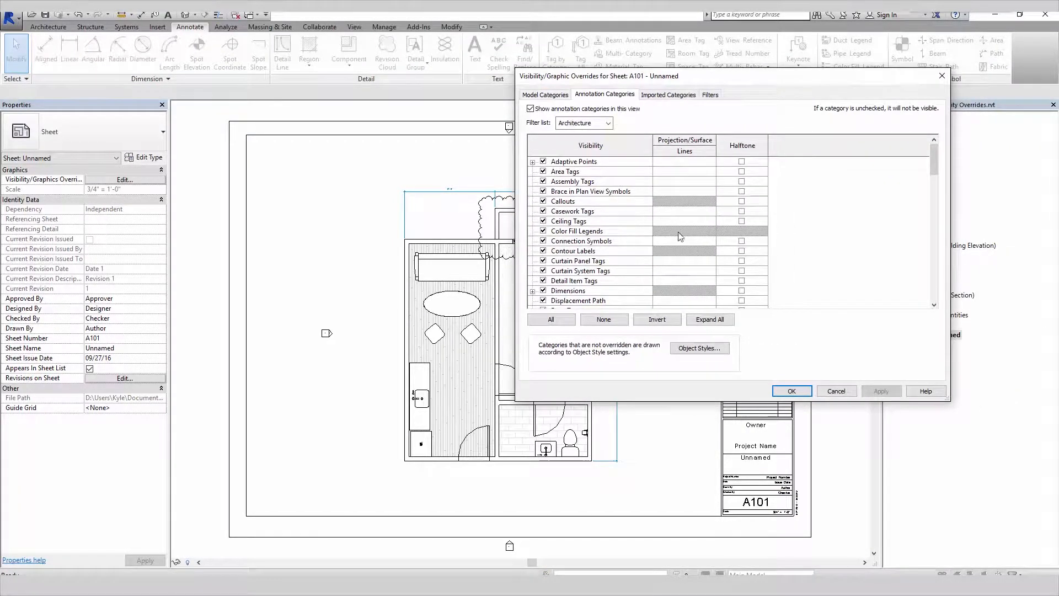
scroll(625, 268, "down", 10)
scroll(627, 283, "down", 2)
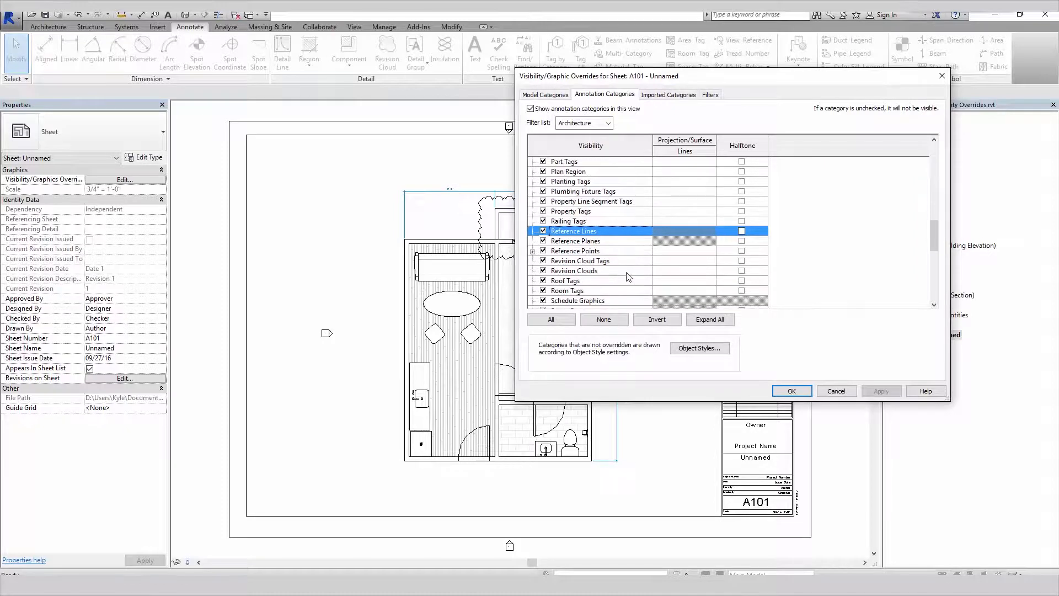
left_click(680, 273)
left_click(684, 271)
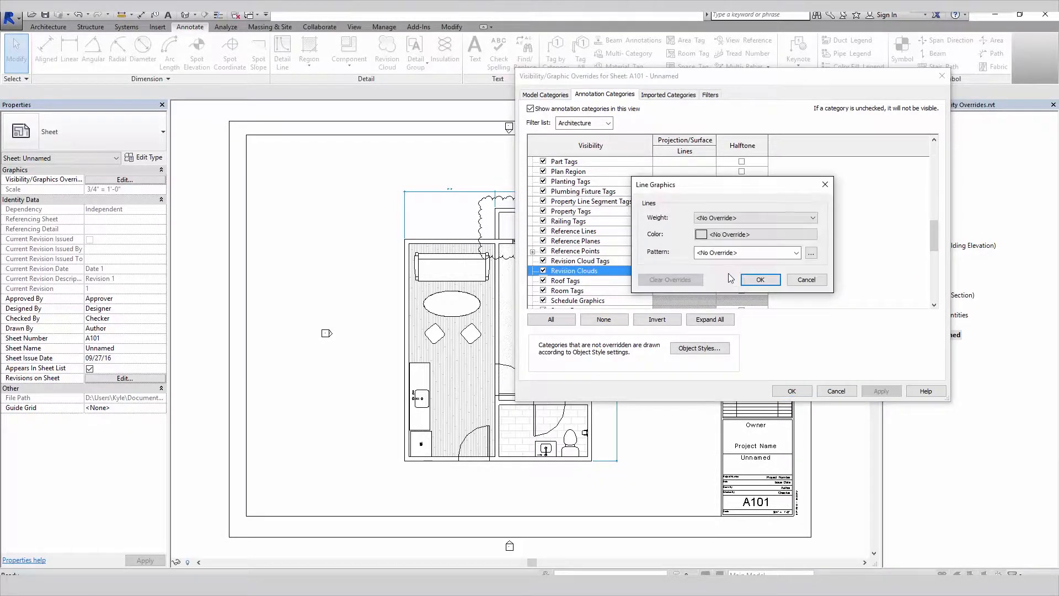
left_click(730, 235)
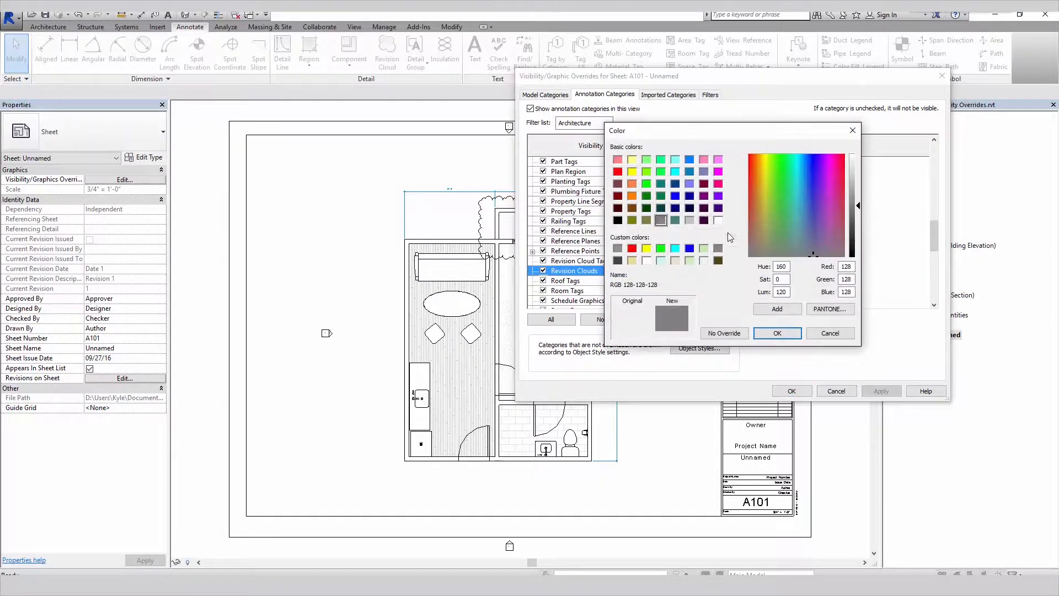
left_click(618, 172)
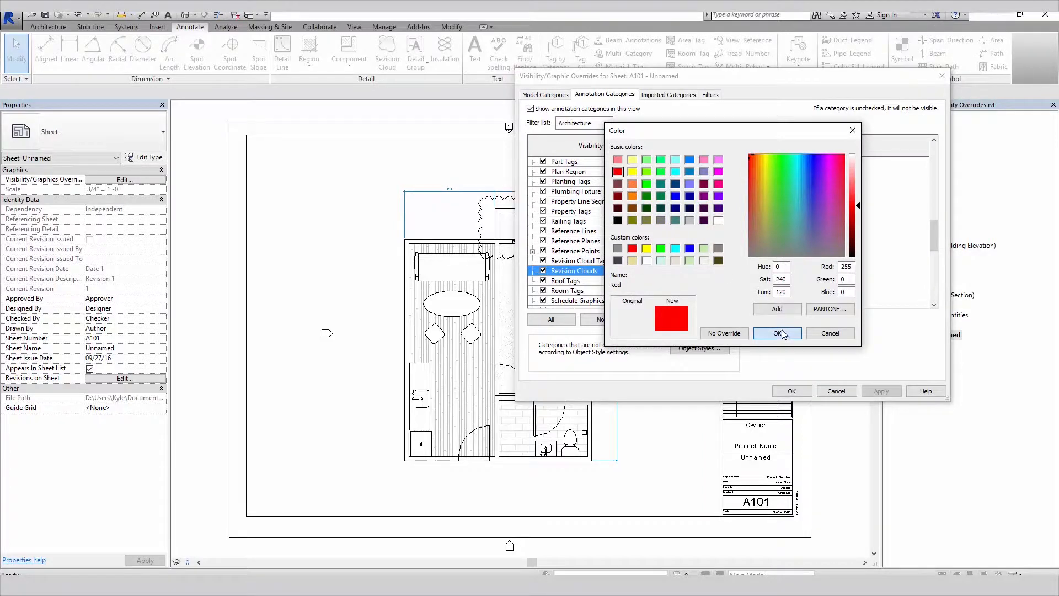
left_click(778, 333)
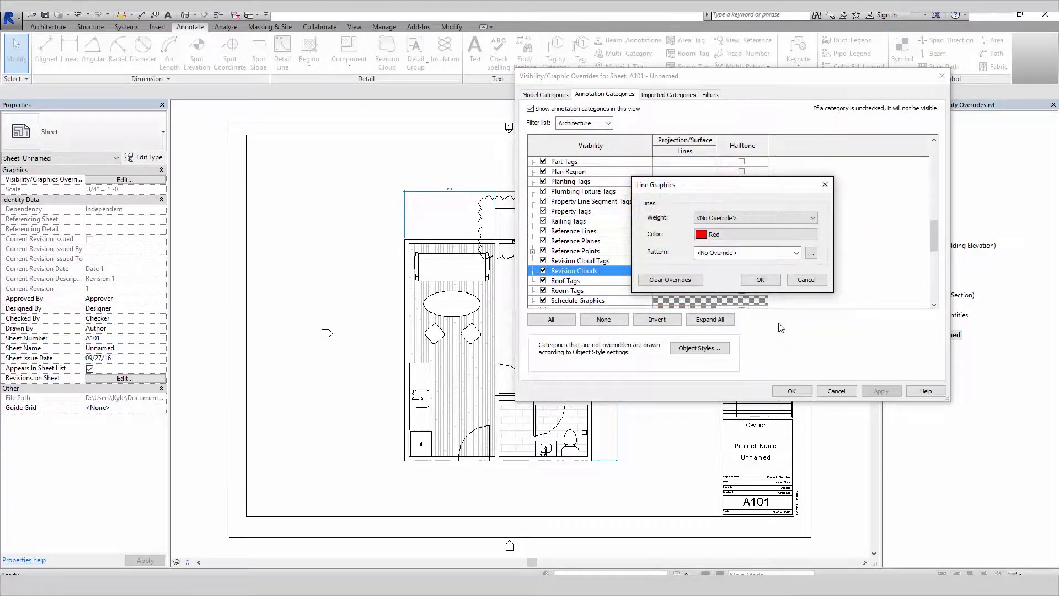
Step: Set the Revision Clouds line weight override to 10, apply the overrides to sheet A101, and inspect the cloud around the balcony
left_click(721, 218)
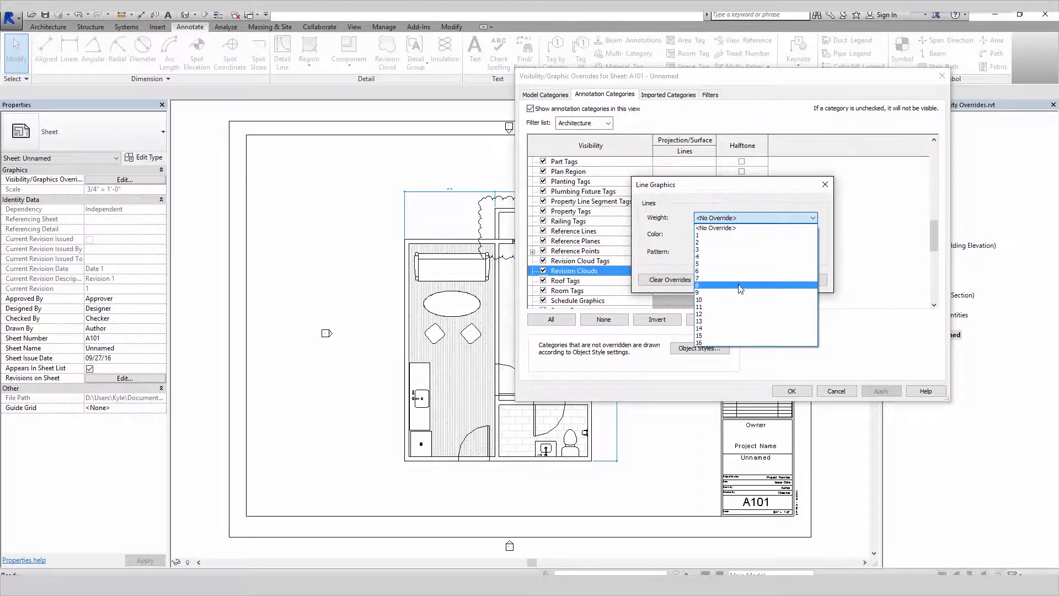
left_click(739, 300)
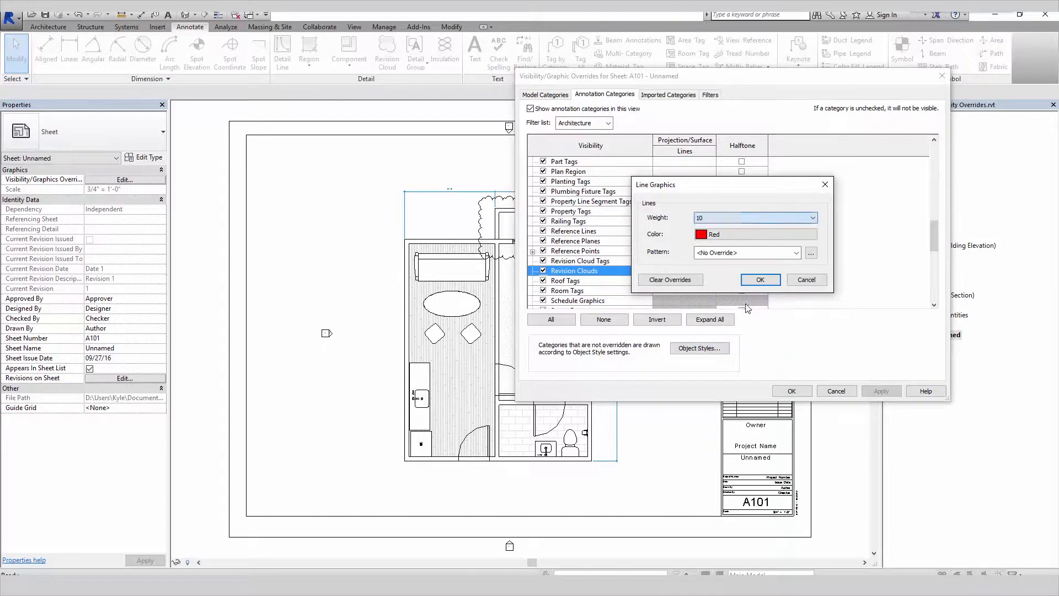
left_click(761, 282)
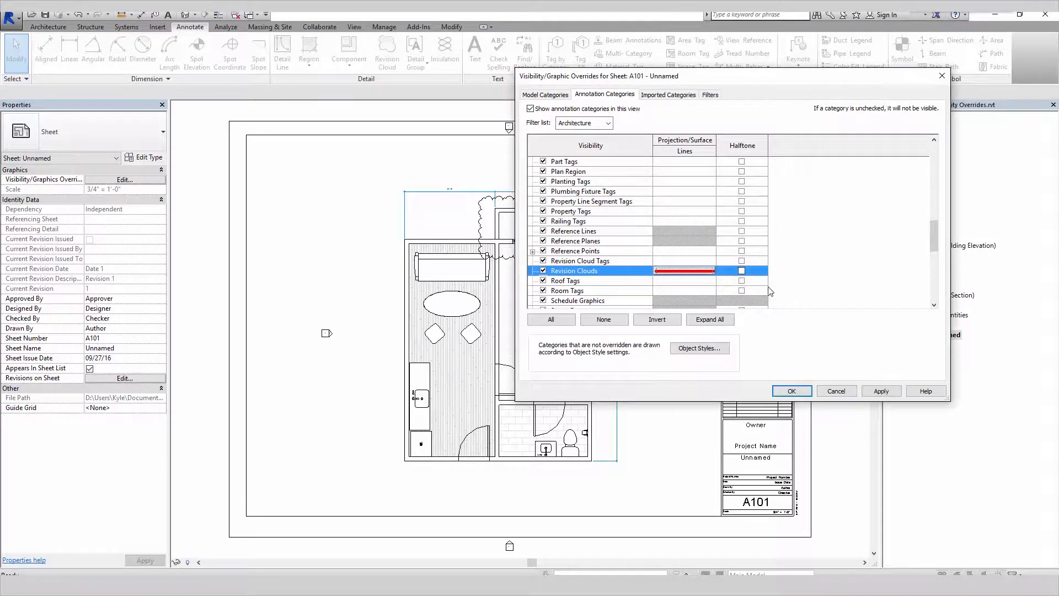
left_click(787, 390)
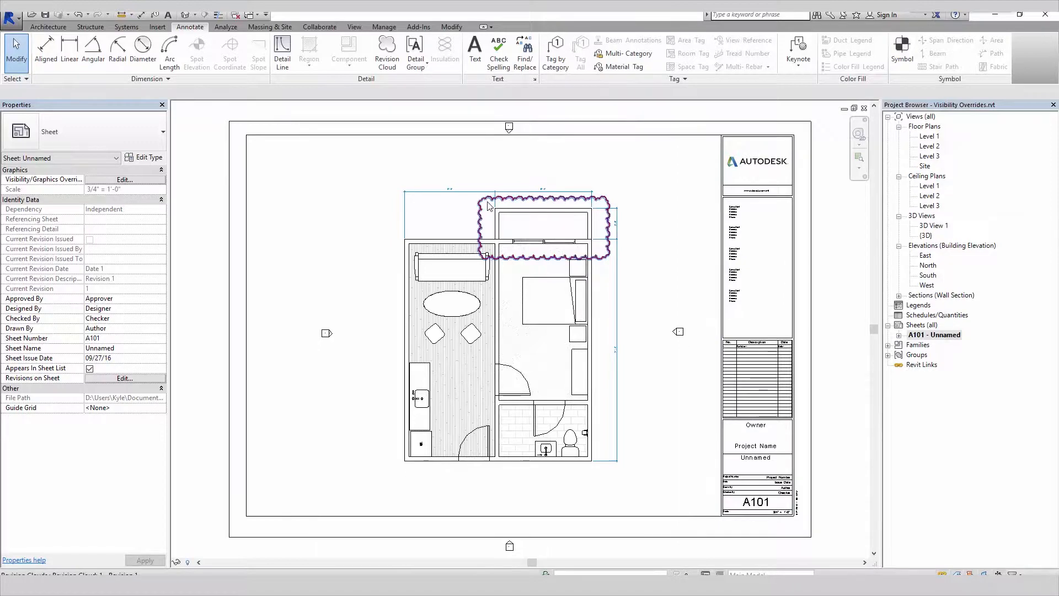
scroll(549, 197, "up", 4)
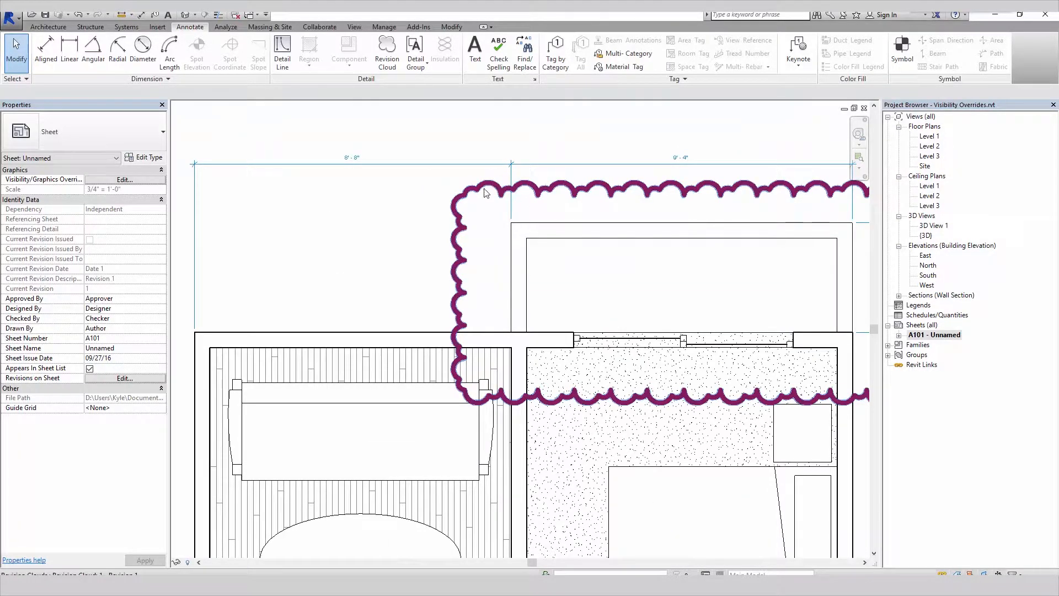
scroll(485, 193, "down", 5)
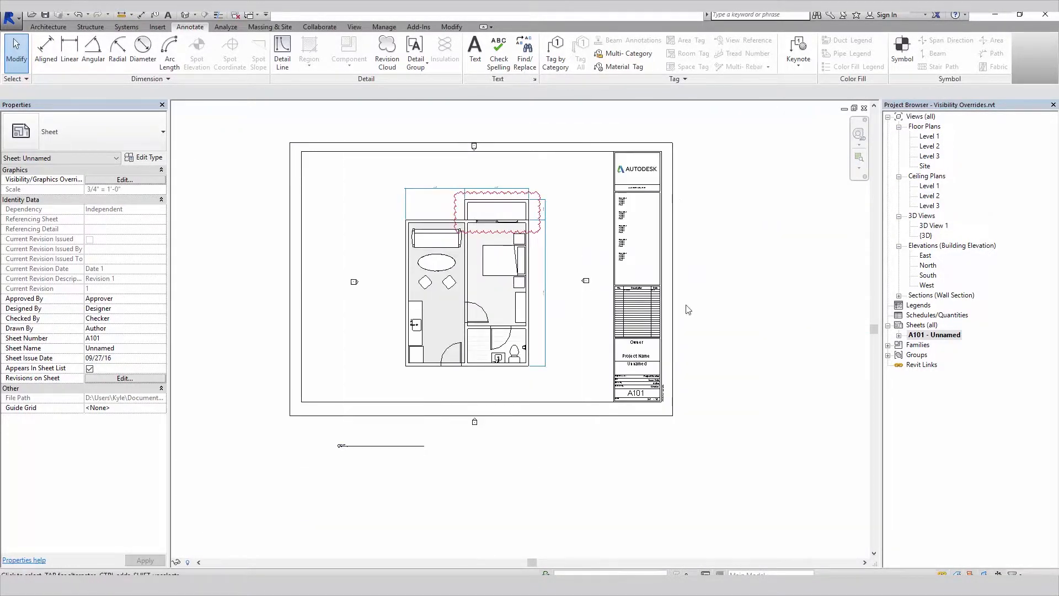
right_click(713, 232)
left_click(742, 333)
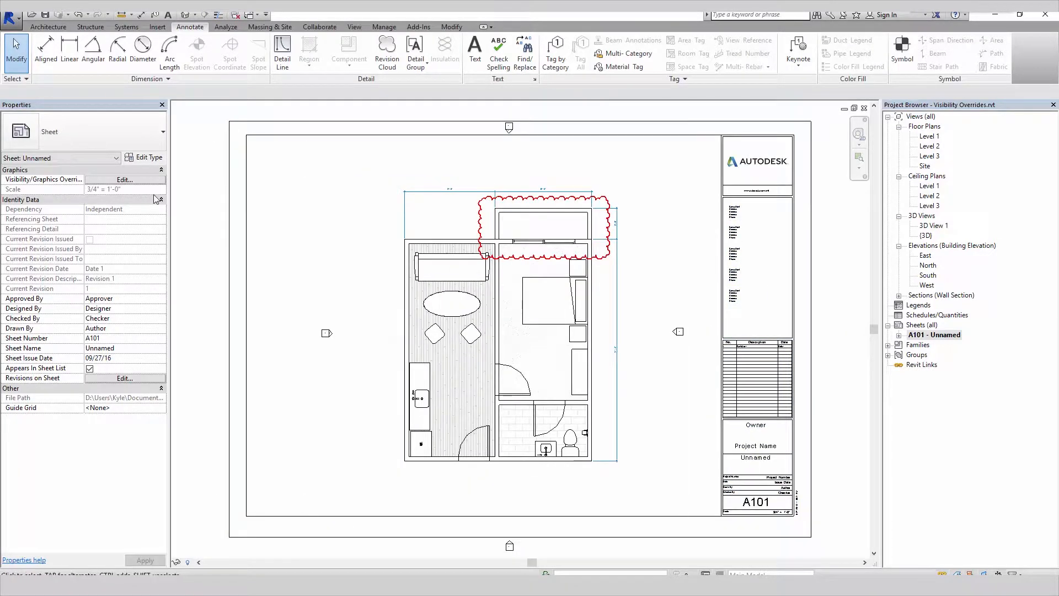